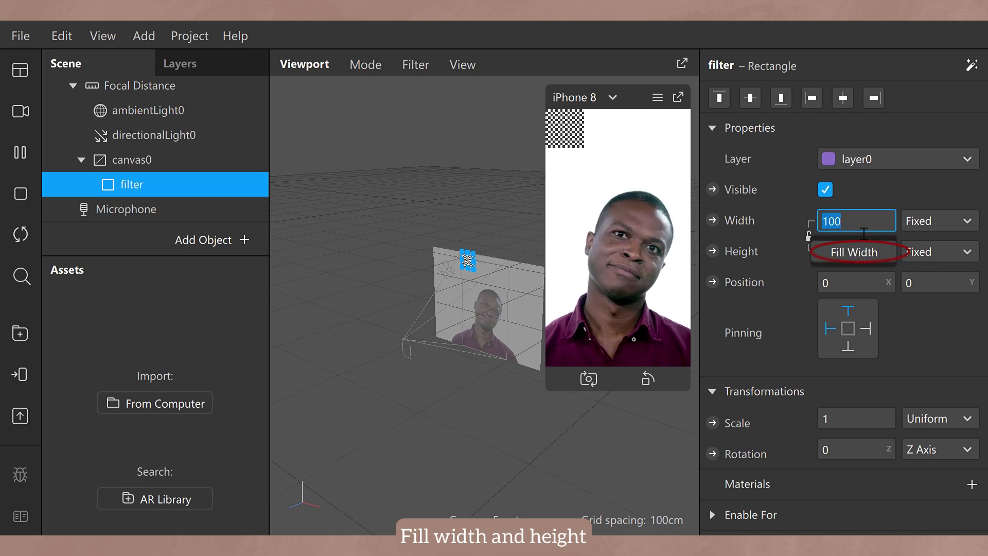
Make the filter rectangle fill the canvas width and height, and pin it to all four edges.
{"action": "left_click", "coordinate": [851, 251]}
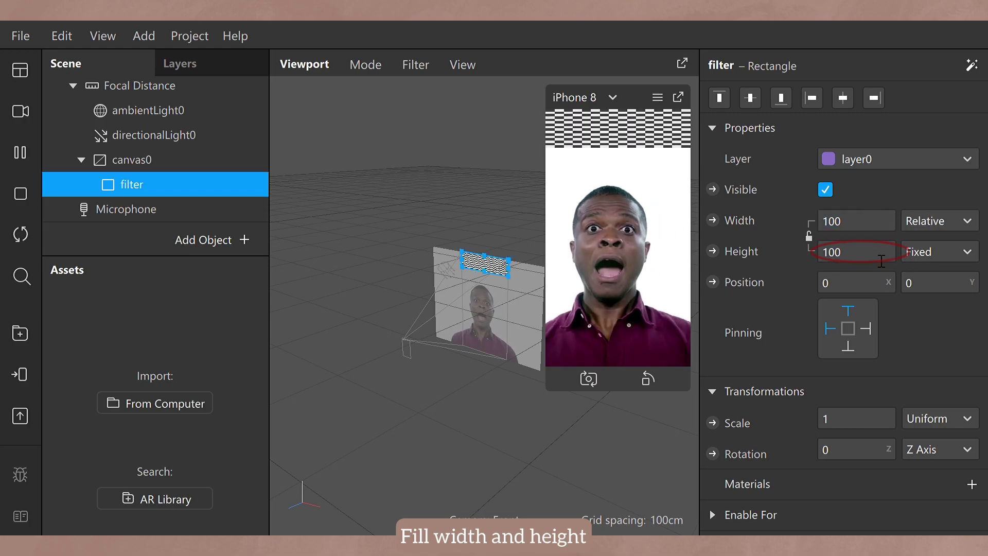
{"action": "mouse_move", "coordinate": [857, 254]}
{"action": "left_click", "coordinate": [871, 282]}
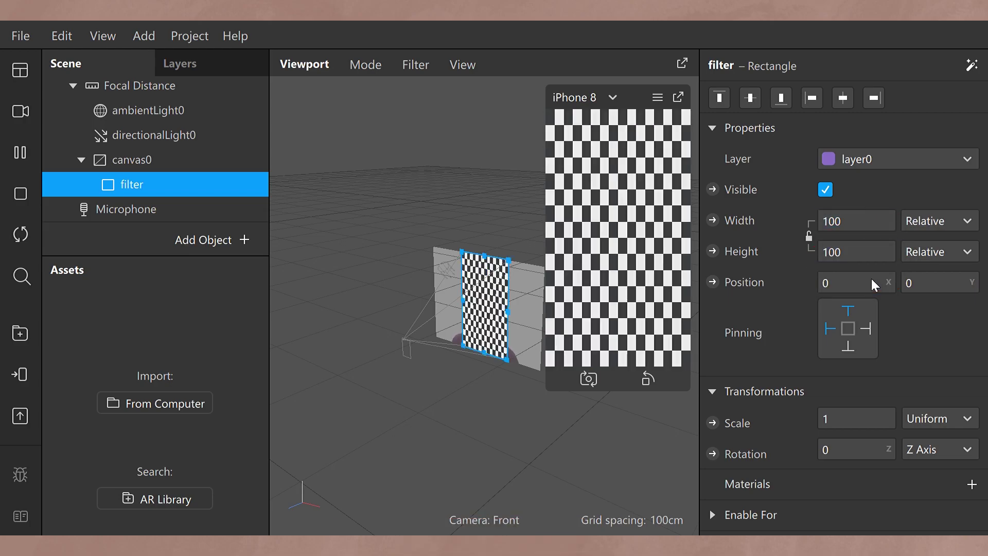
{"action": "left_click", "coordinate": [869, 331]}
{"action": "left_click", "coordinate": [849, 350]}
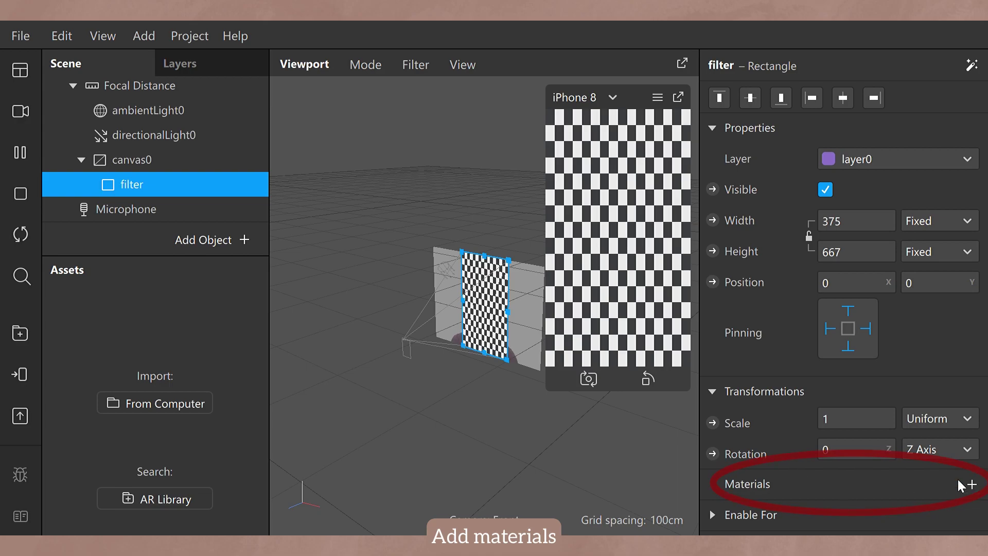
Add a new material to the filter rectangle and rename that material filter.
{"action": "left_click", "coordinate": [972, 486]}
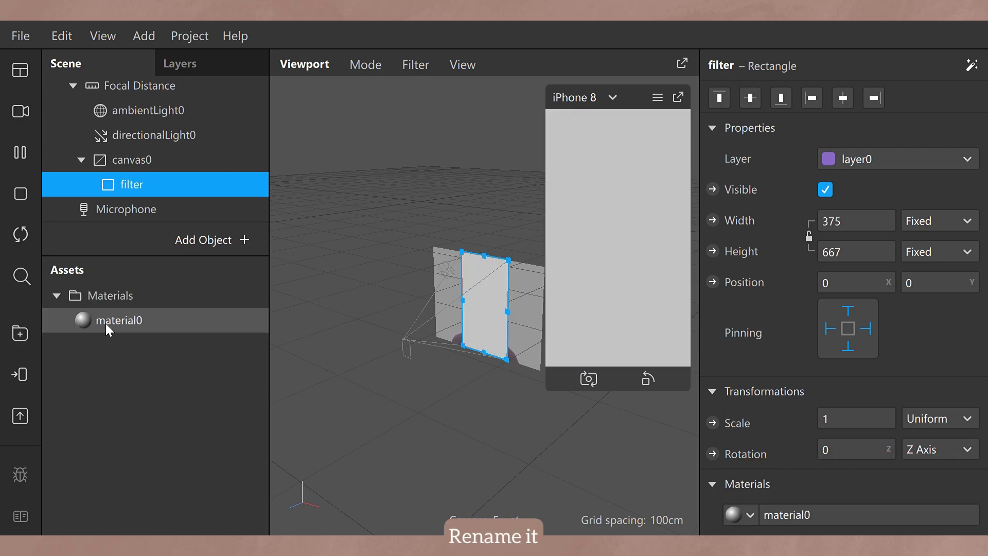
{"action": "left_click", "coordinate": [171, 316]}
{"action": "left_click", "coordinate": [141, 318]}
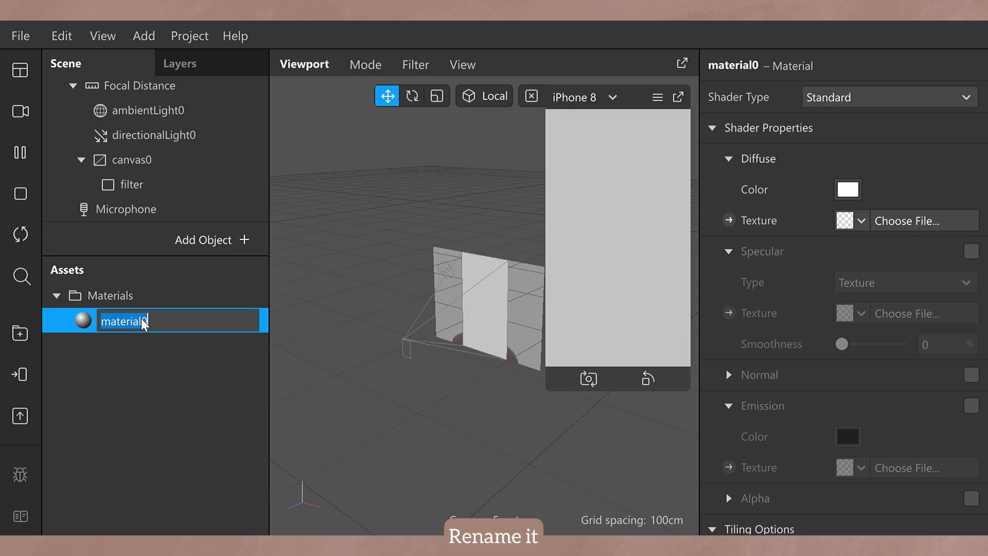
{"action": "type", "text": "filter"}
{"action": "key", "text": "Return"}
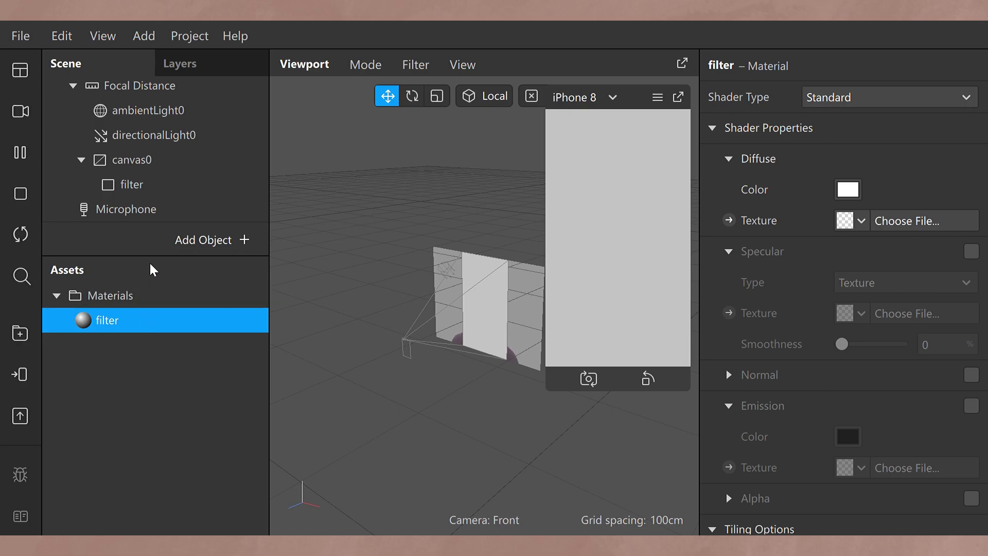
Import the bright texture and the FastColorLUT patch into the project assets, and show the Patch Editor.
{"action": "key", "text": "alt+Tab"}
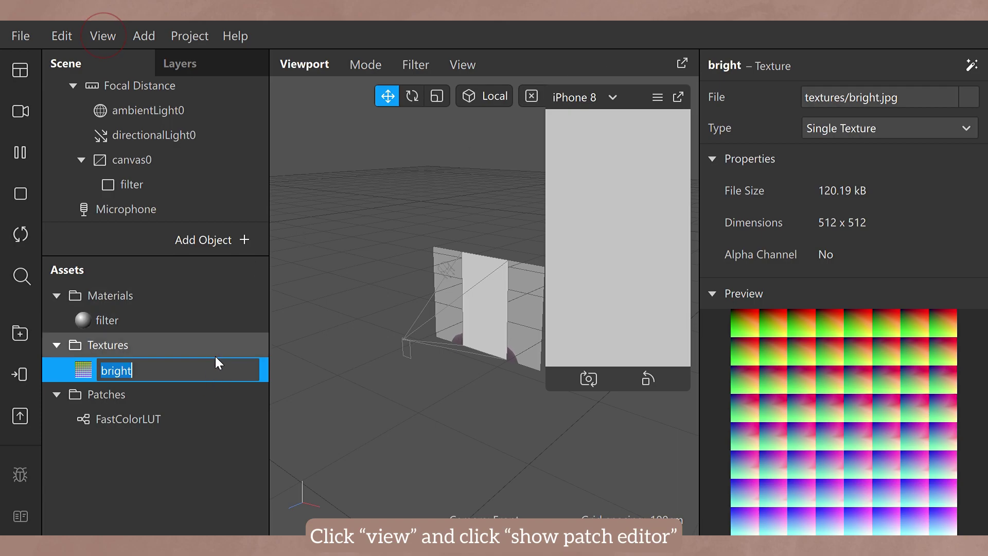
{"action": "left_click", "coordinate": [103, 36]}
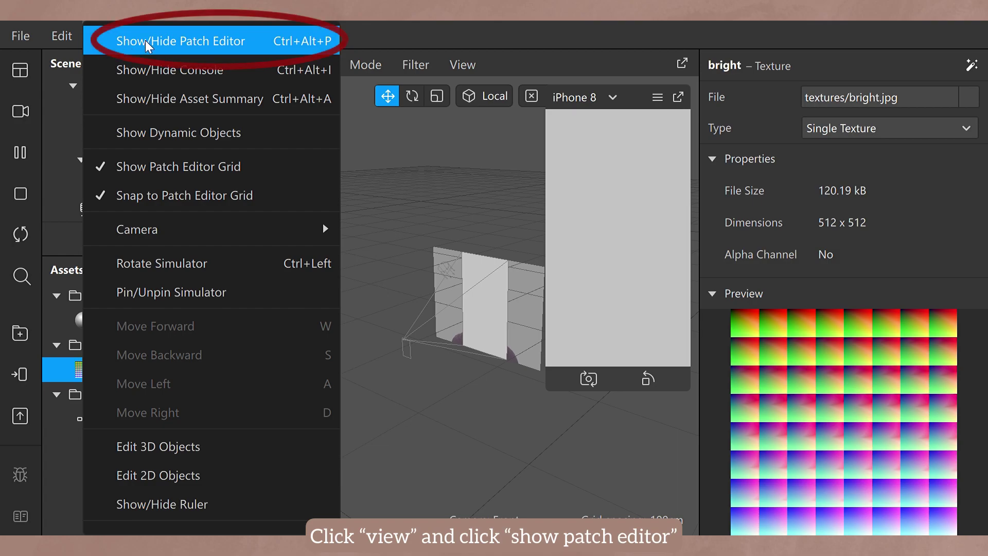
{"action": "left_click", "coordinate": [119, 41]}
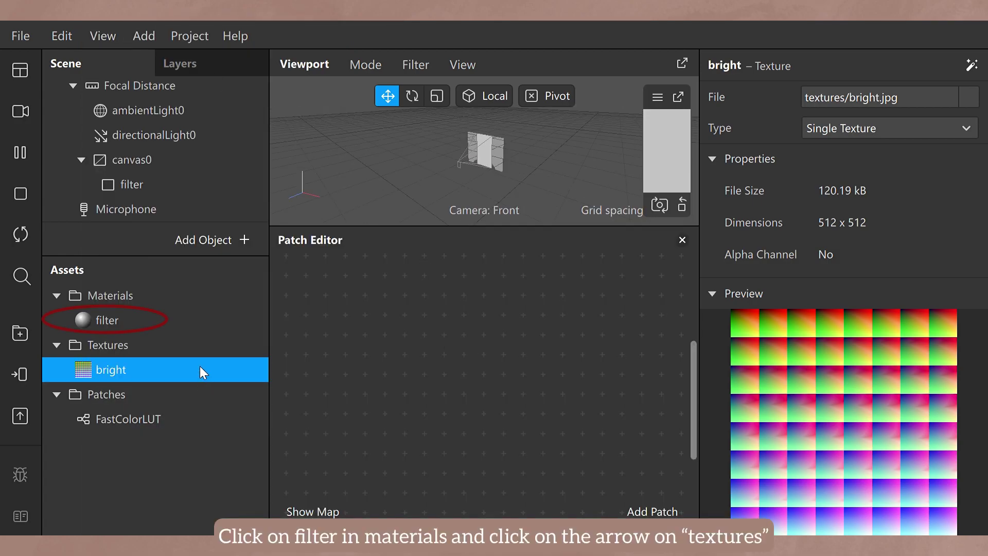
Create a patch for the filter material's diffuse texture and place it toward the right side of the patch graph.
{"action": "left_click", "coordinate": [168, 319]}
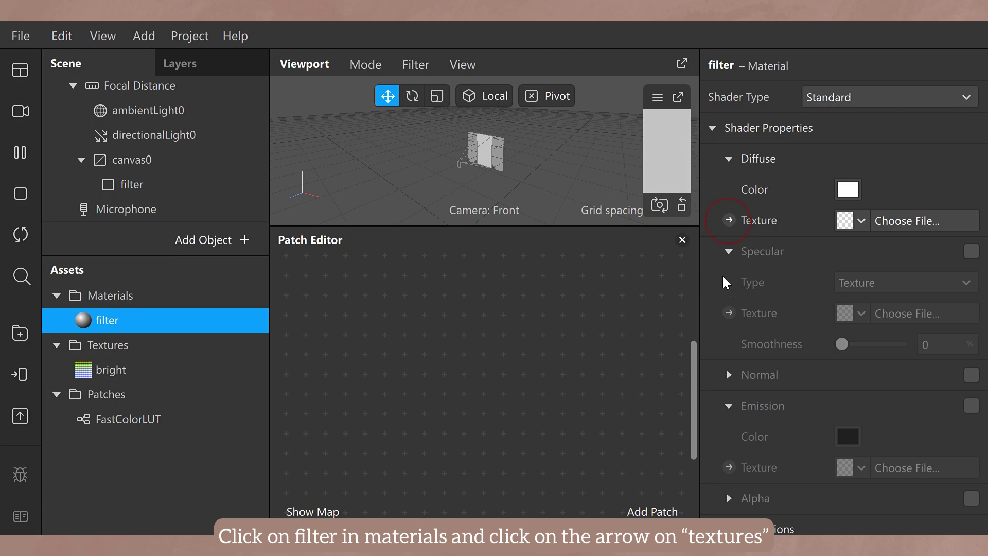
{"action": "left_click", "coordinate": [729, 220]}
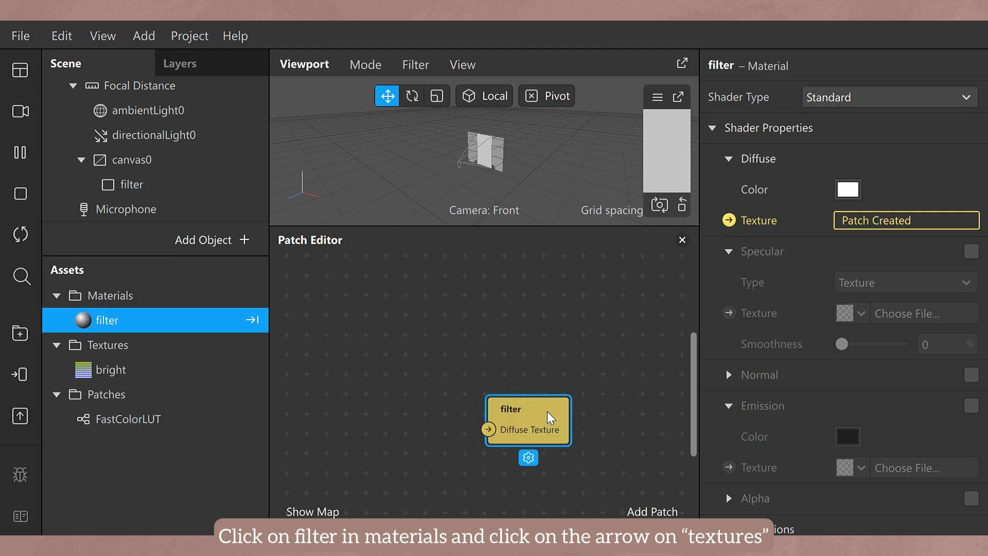
{"action": "left_click_drag", "start_coordinate": [532, 423], "coordinate": [661, 346]}
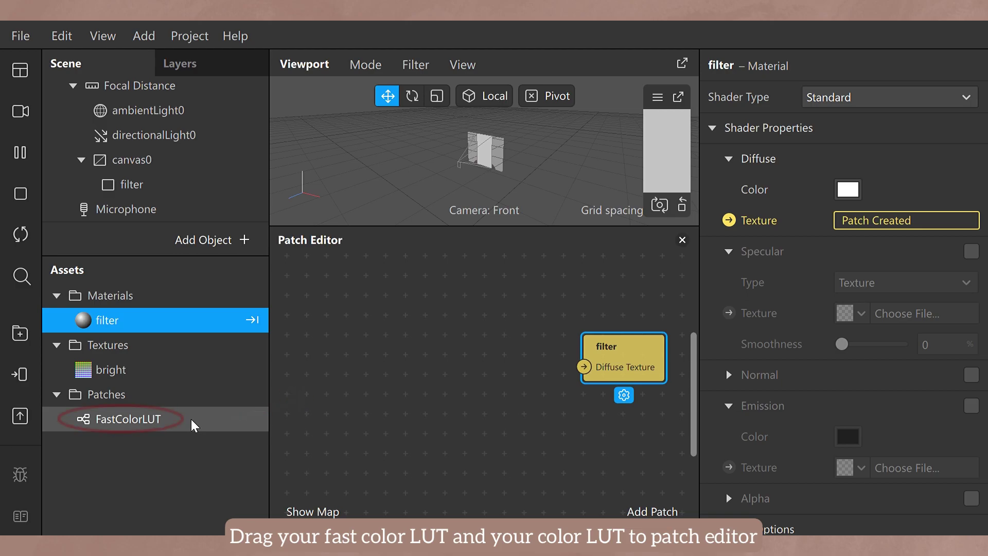
Add the FastColorLUT patch and the bright texture to the patch graph, arranging them to the left of the filter patch.
{"action": "left_click", "coordinate": [101, 419]}
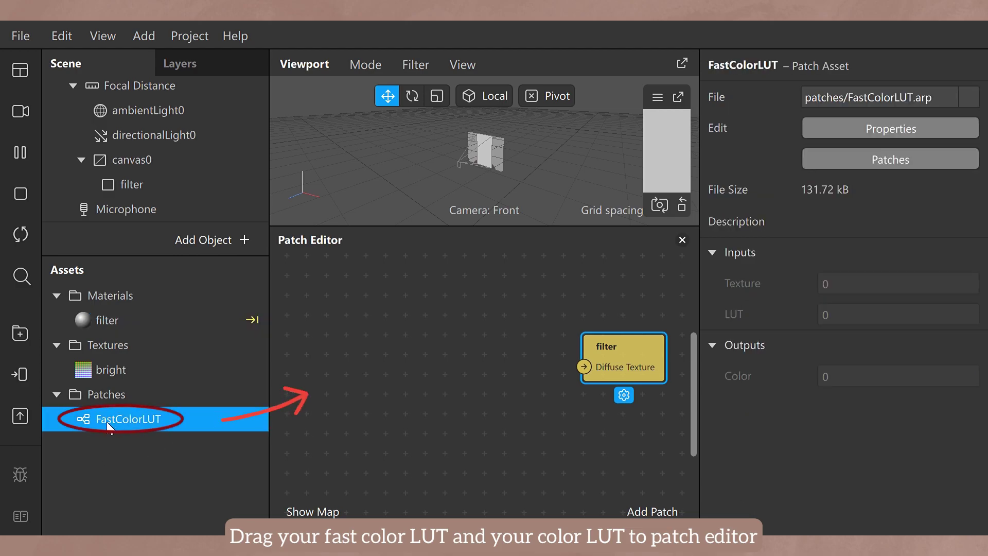
{"action": "left_click_drag", "start_coordinate": [101, 419], "coordinate": [465, 360]}
{"action": "left_click_drag", "start_coordinate": [539, 350], "coordinate": [456, 334]}
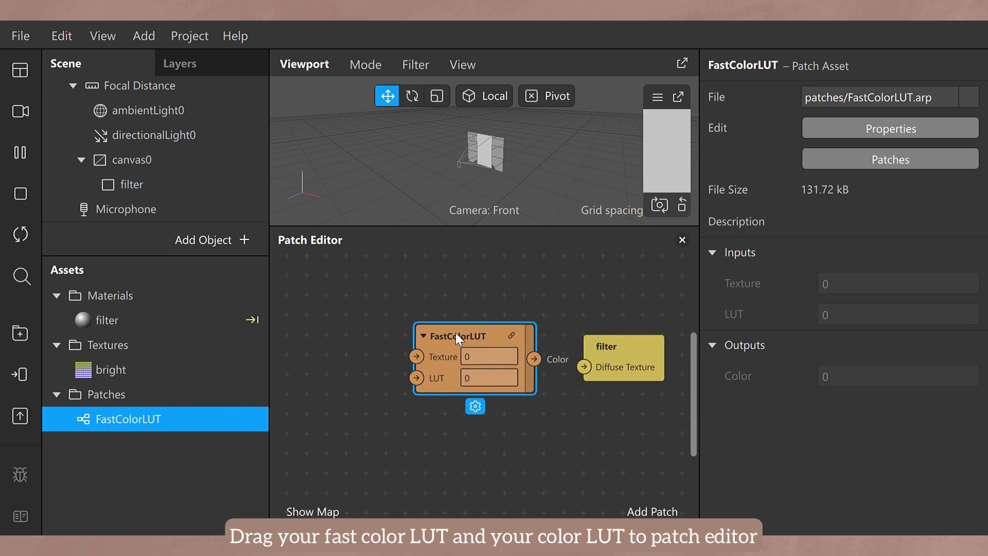
{"action": "double_click", "coordinate": [94, 372]}
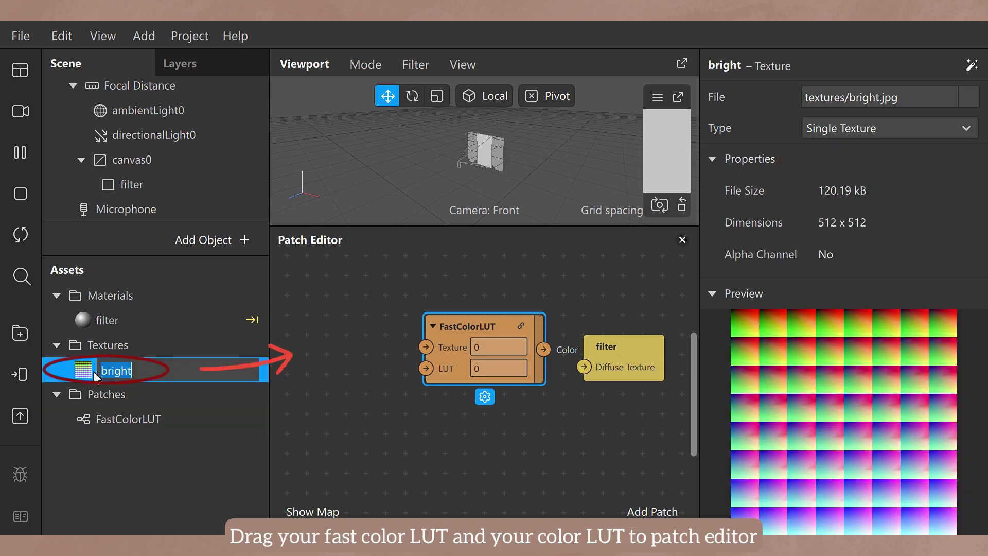
{"action": "left_click_drag", "start_coordinate": [123, 378], "coordinate": [335, 429]}
{"action": "left_click_drag", "start_coordinate": [399, 428], "coordinate": [308, 389]}
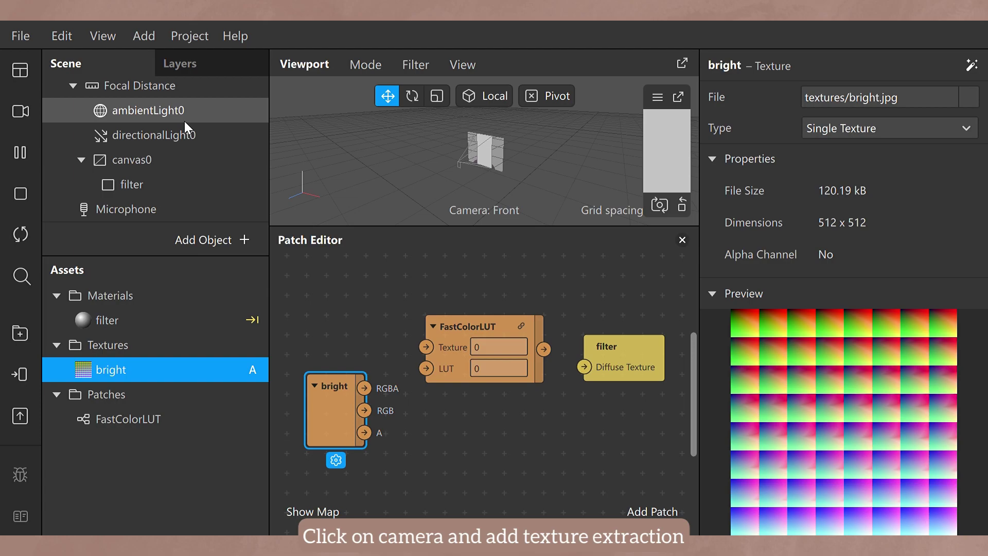
Add texture extraction to the Camera and place the extracted camera texture in the patch graph above the bright patch.
{"action": "scroll", "coordinate": [185, 121], "scroll_direction": "up", "scroll_amount": 2}
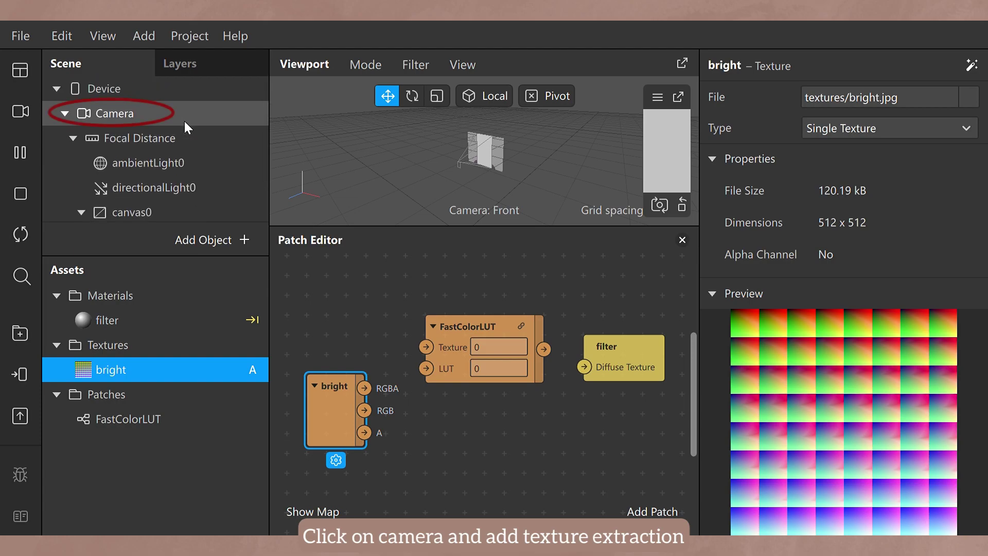
{"action": "left_click", "coordinate": [195, 114]}
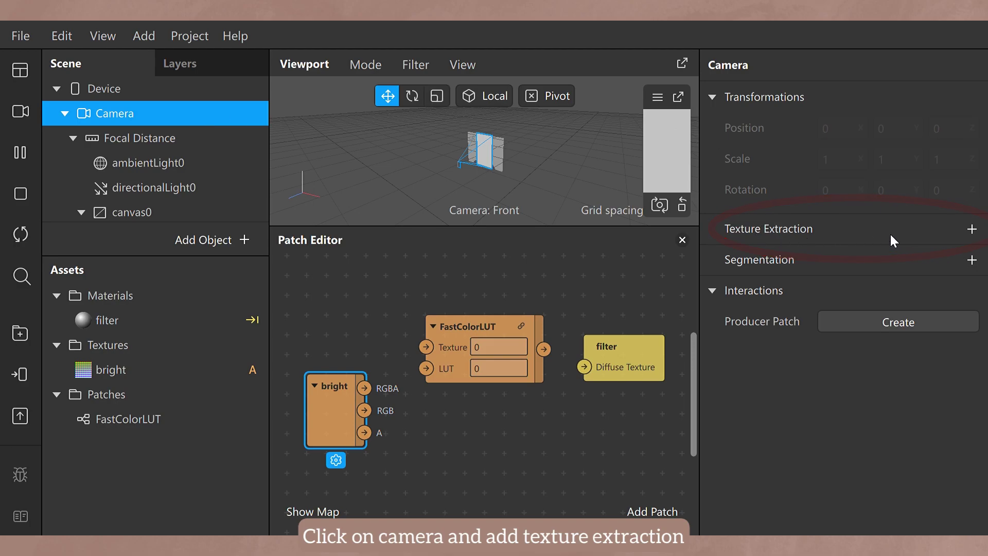
{"action": "left_click", "coordinate": [973, 230]}
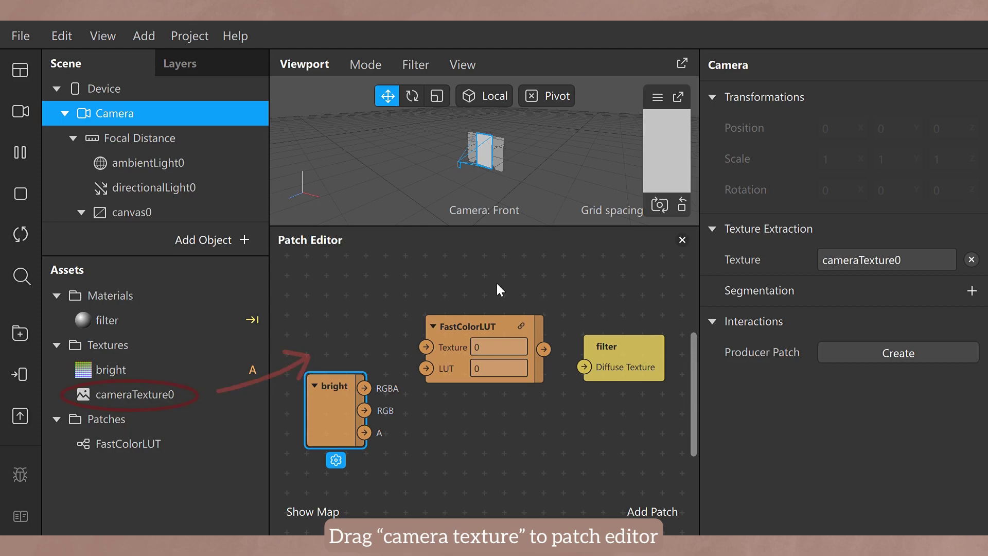
{"action": "left_click", "coordinate": [166, 393]}
{"action": "left_click_drag", "start_coordinate": [156, 393], "coordinate": [326, 288]}
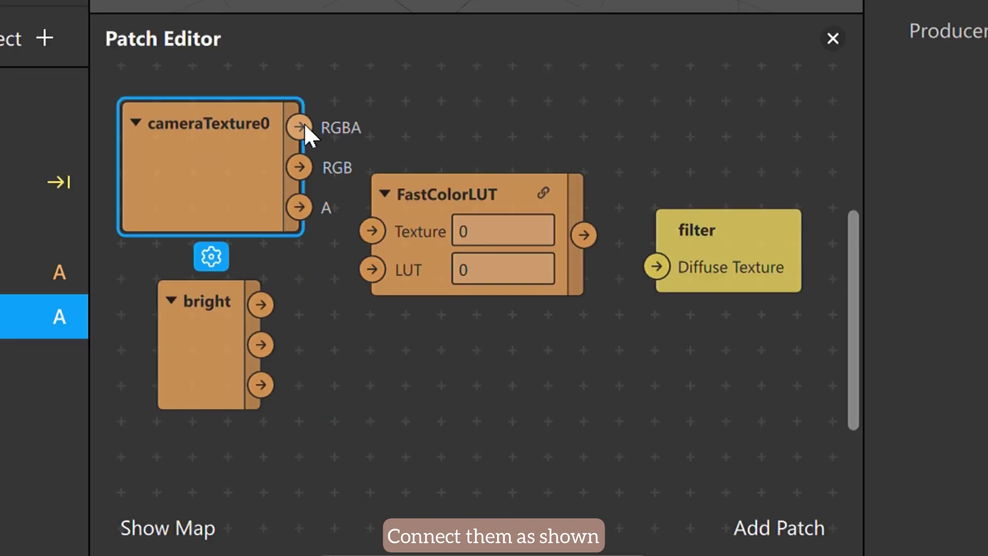
Connect the camera texture's RGBA to FastColorLUT's Texture, bright's RGBA to its LUT, and its Color output to the filter's Diffuse Texture.
{"action": "left_click_drag", "start_coordinate": [308, 127], "coordinate": [369, 230]}
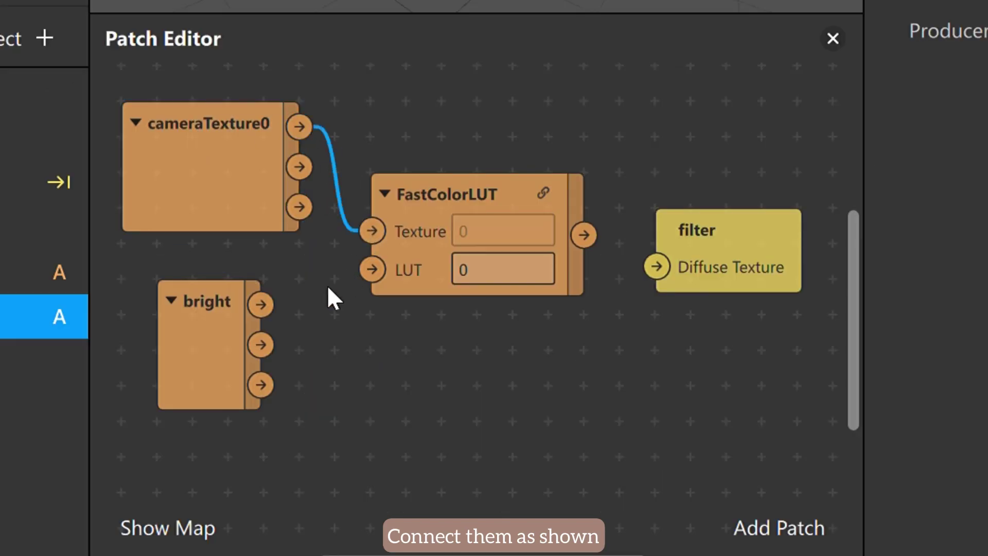
{"action": "left_click_drag", "start_coordinate": [261, 304], "coordinate": [372, 270]}
{"action": "left_click_drag", "start_coordinate": [585, 235], "coordinate": [655, 266]}
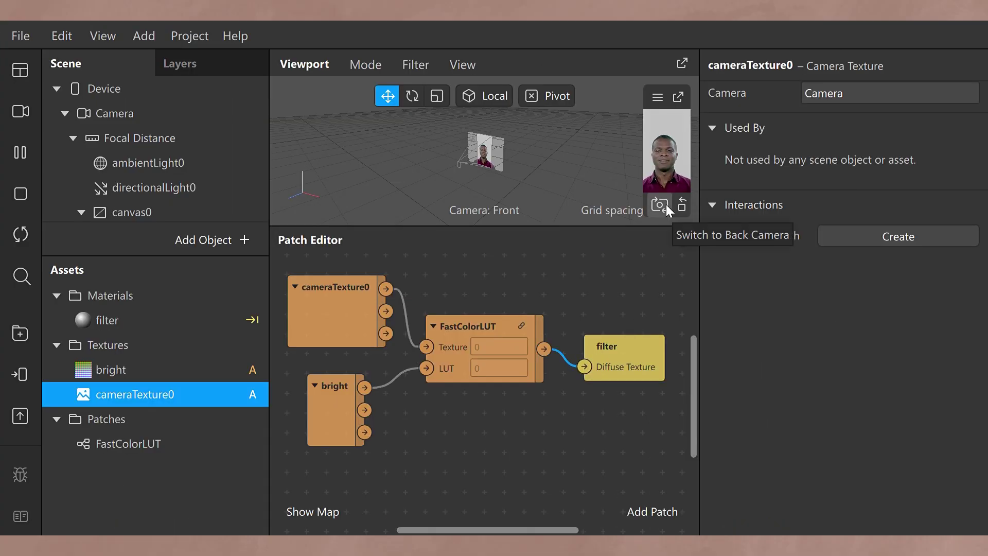
Check the color filter in a detached simulator window, and dock the simulator back into the viewport.
{"action": "left_click", "coordinate": [679, 97]}
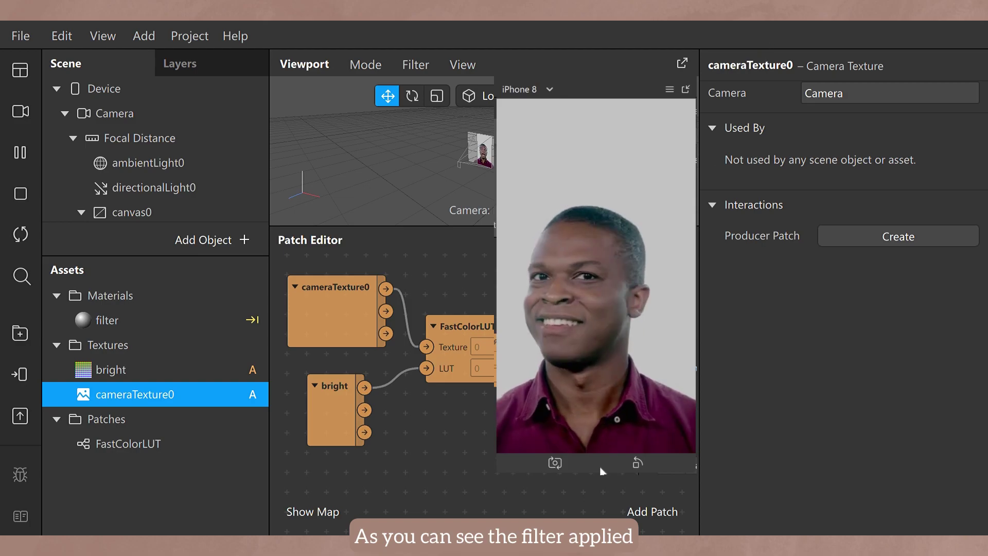
{"action": "left_click", "coordinate": [689, 89]}
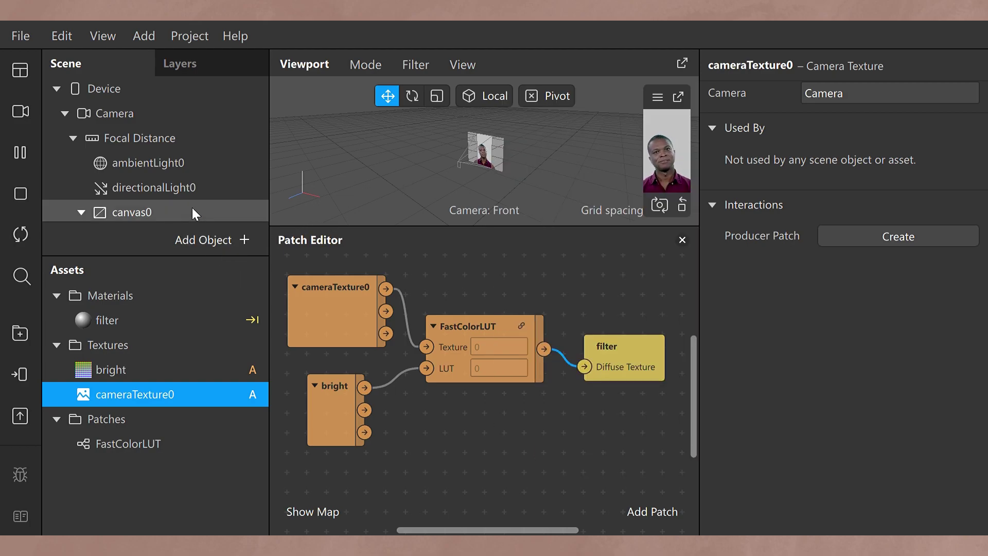
Add a second rectangle under canvas0 and rename it frame 1.
{"action": "left_click", "coordinate": [167, 212]}
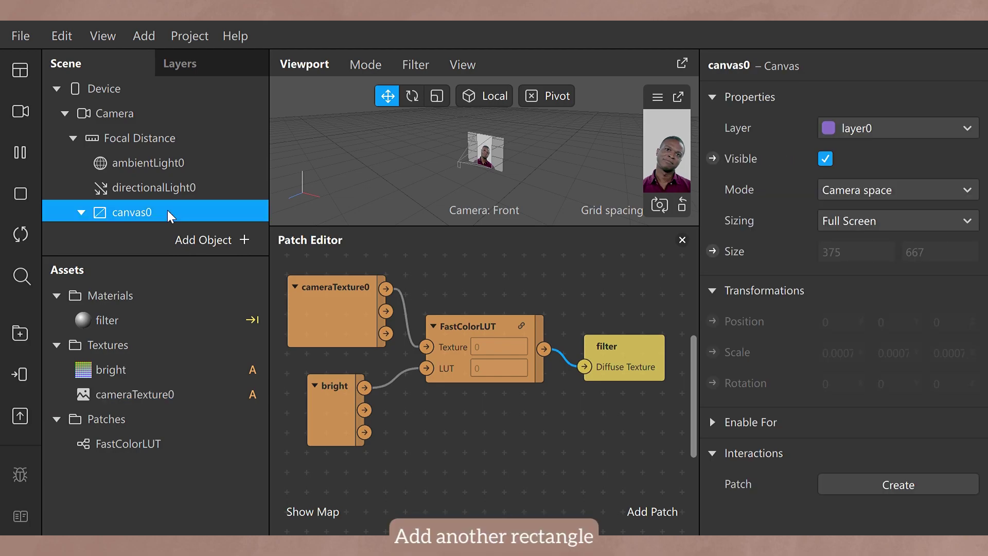
{"action": "scroll", "coordinate": [200, 188], "scroll_direction": "down", "scroll_amount": 2}
{"action": "left_click", "coordinate": [236, 240]}
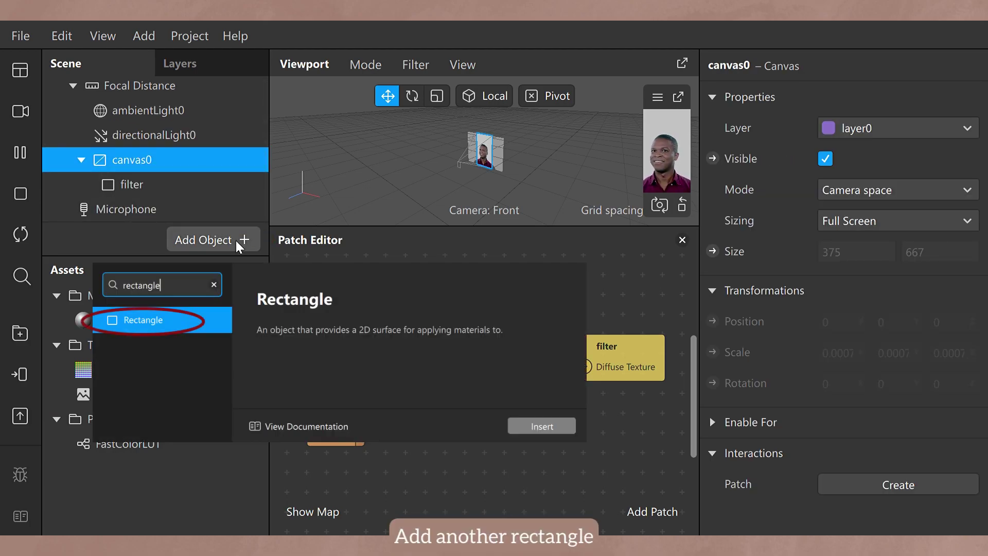
{"action": "key", "text": "Return"}
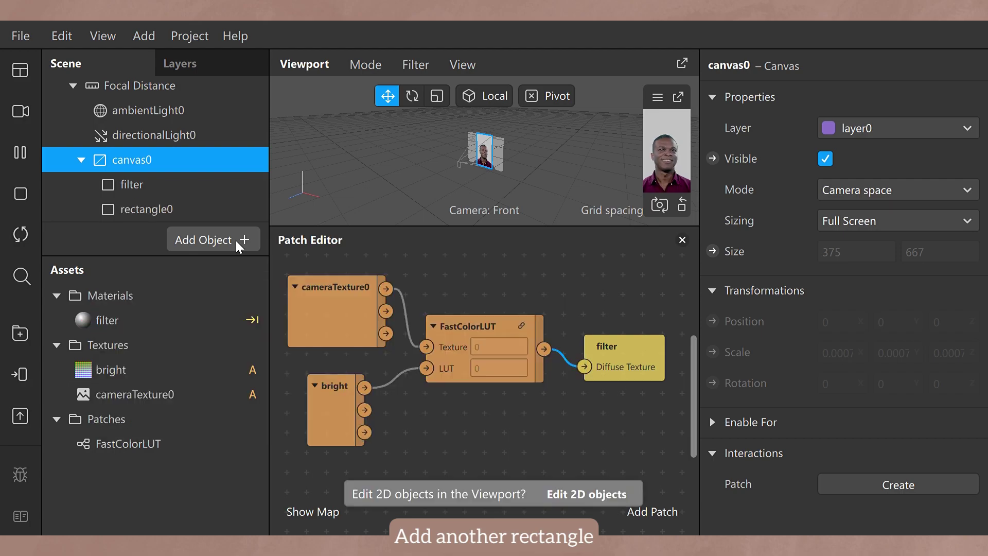
{"action": "left_click", "coordinate": [147, 209]}
{"action": "double_click", "coordinate": [147, 208]}
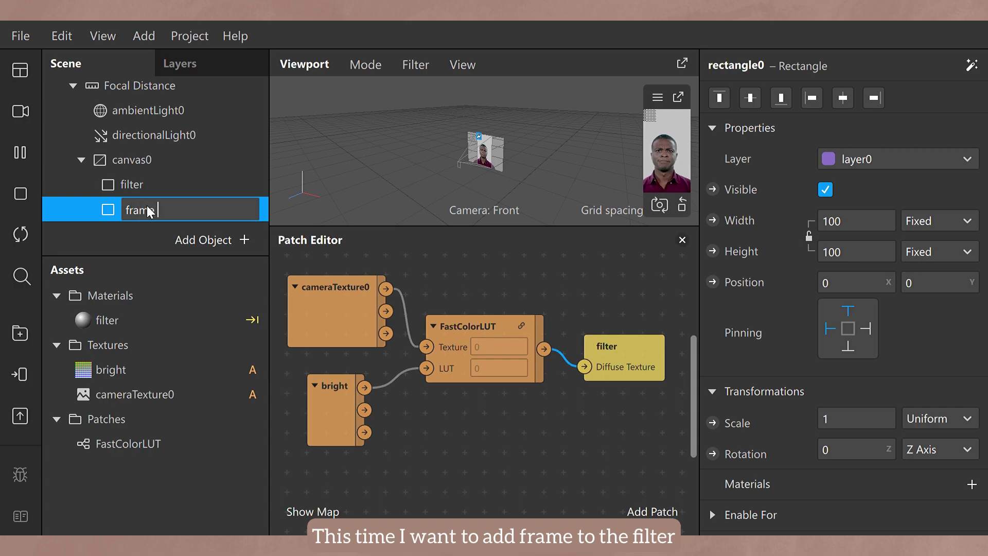
{"action": "type", "text": "frame 1"}
{"action": "key", "text": "Return"}
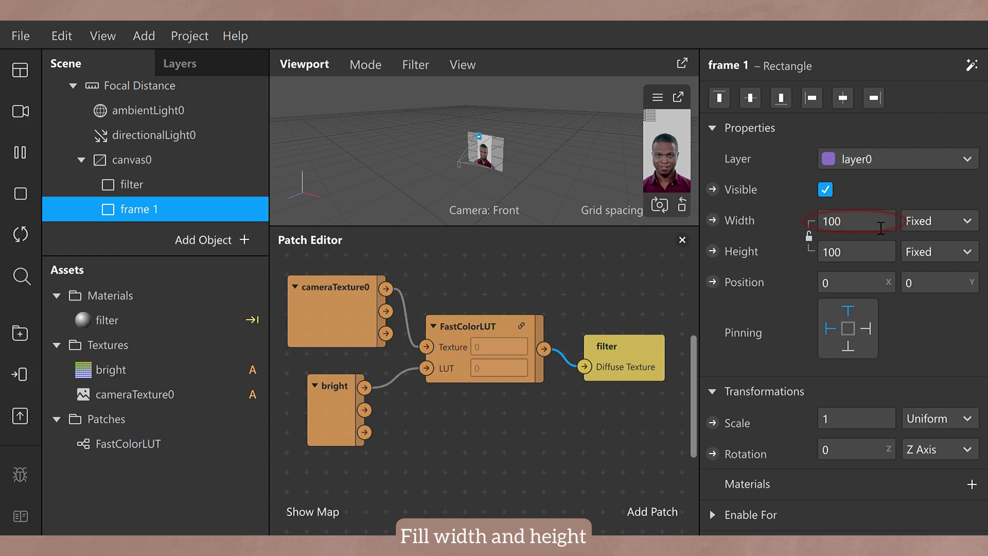
Make the frame 1 rectangle fill the canvas width and height, and pin it to all four edges.
{"action": "right_click", "coordinate": [881, 228]}
{"action": "left_click", "coordinate": [871, 252]}
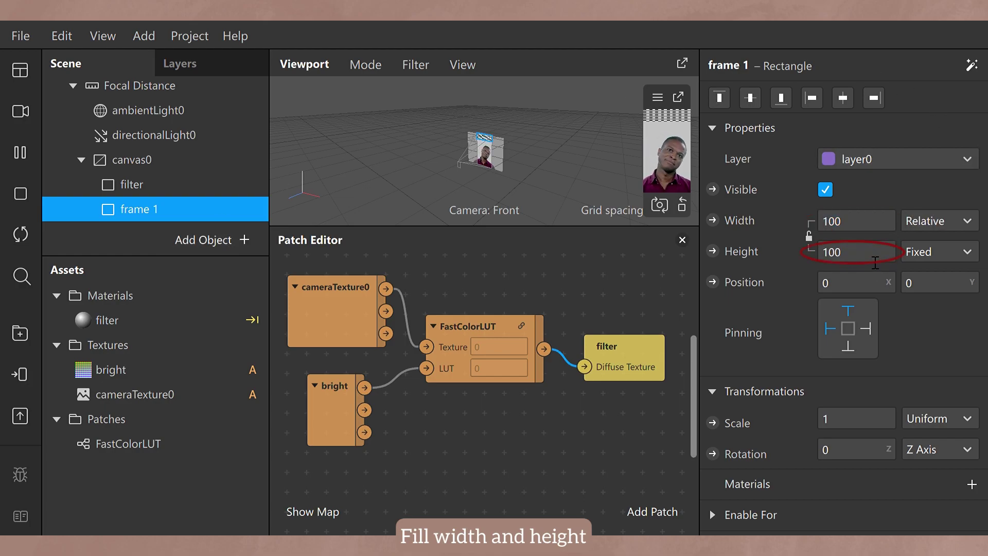
{"action": "right_click", "coordinate": [875, 260]}
{"action": "left_click", "coordinate": [872, 282]}
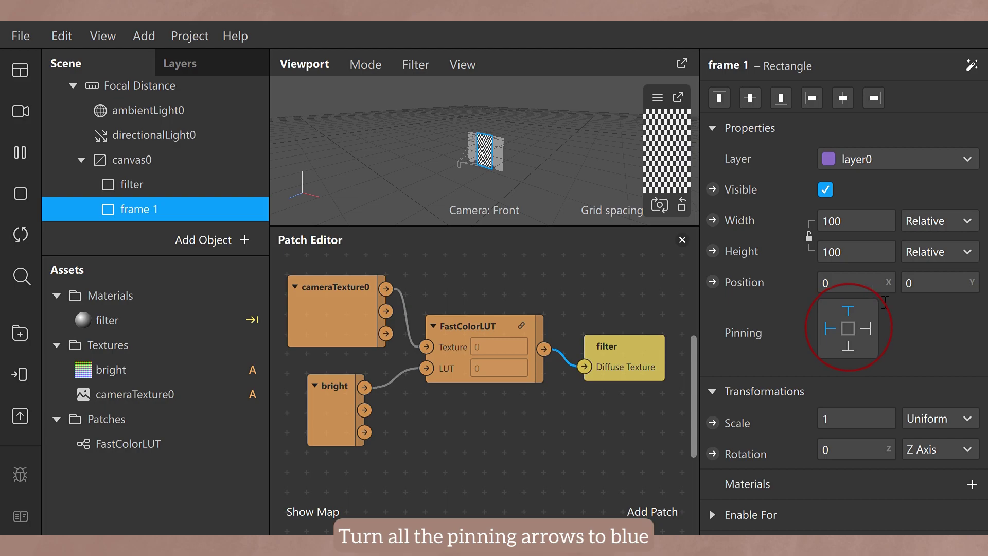
{"action": "left_click", "coordinate": [870, 326]}
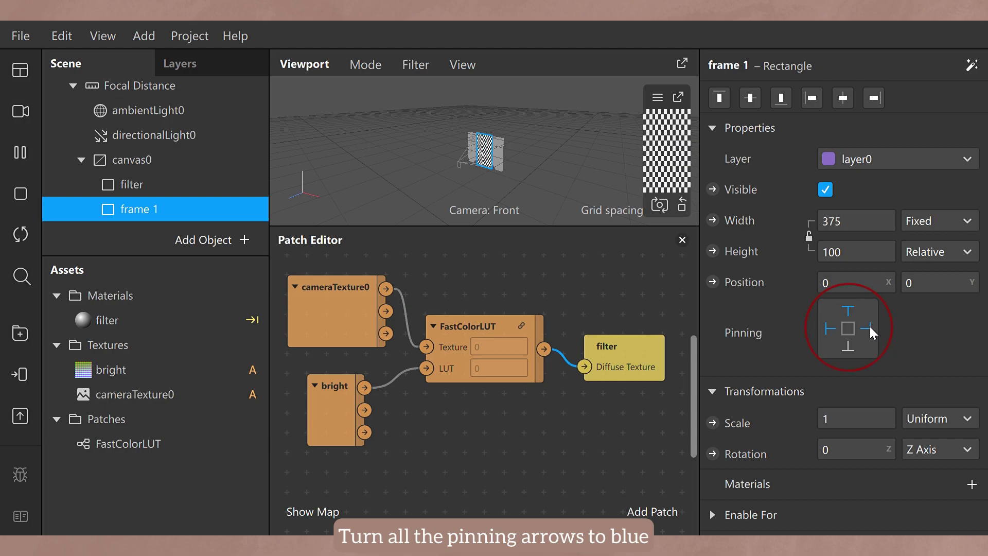
{"action": "left_click", "coordinate": [851, 346]}
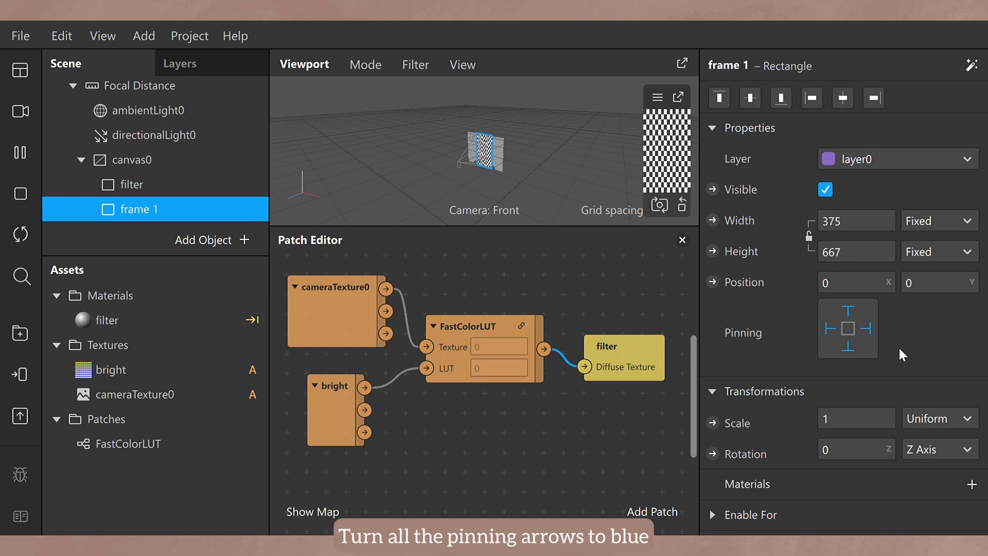
Create a new material for the frame 1 rectangle.
{"action": "left_click", "coordinate": [971, 485]}
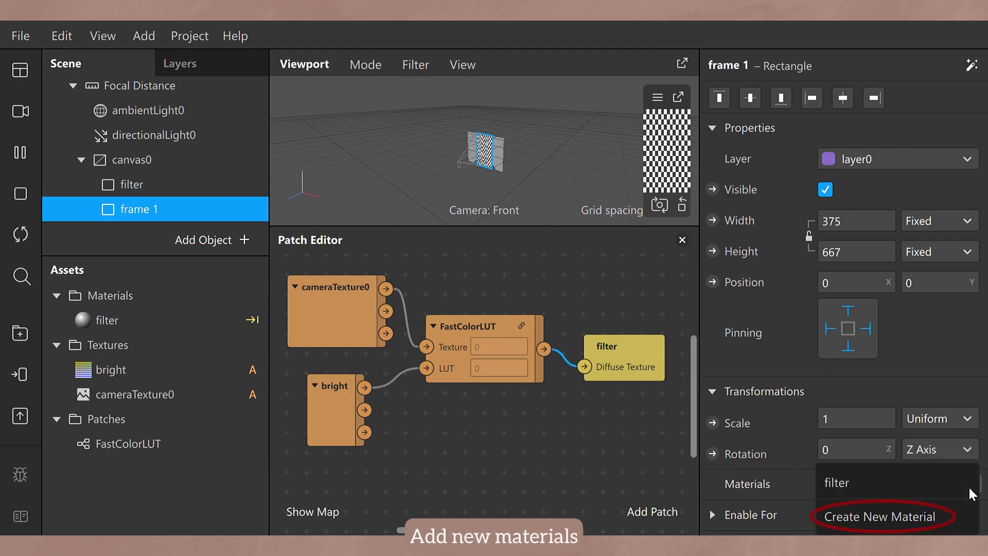
{"action": "left_click", "coordinate": [933, 516]}
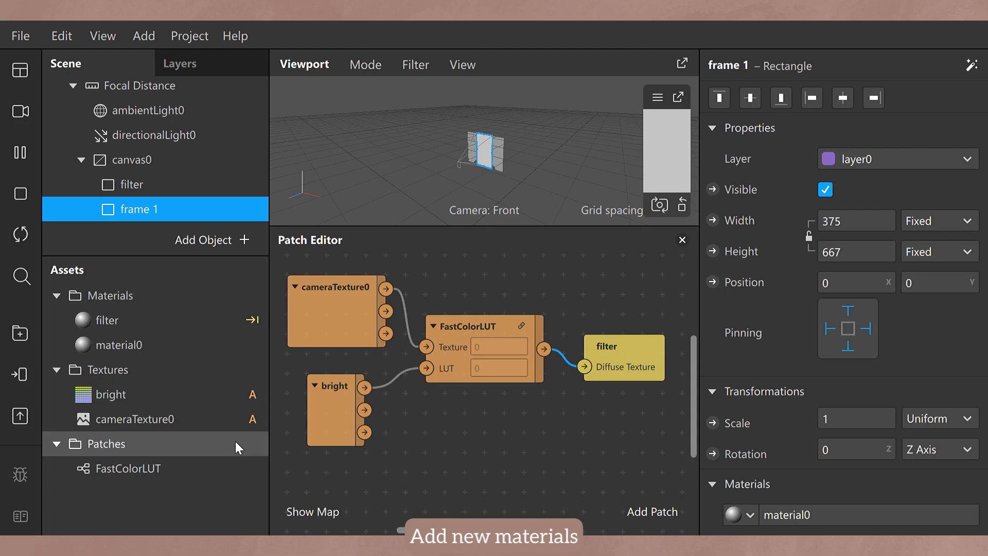
Rename the newly created material as frame 1.
{"action": "left_click", "coordinate": [218, 342]}
{"action": "double_click", "coordinate": [177, 341]}
{"action": "type", "text": "frame 1"}
{"action": "key", "text": "Return"}
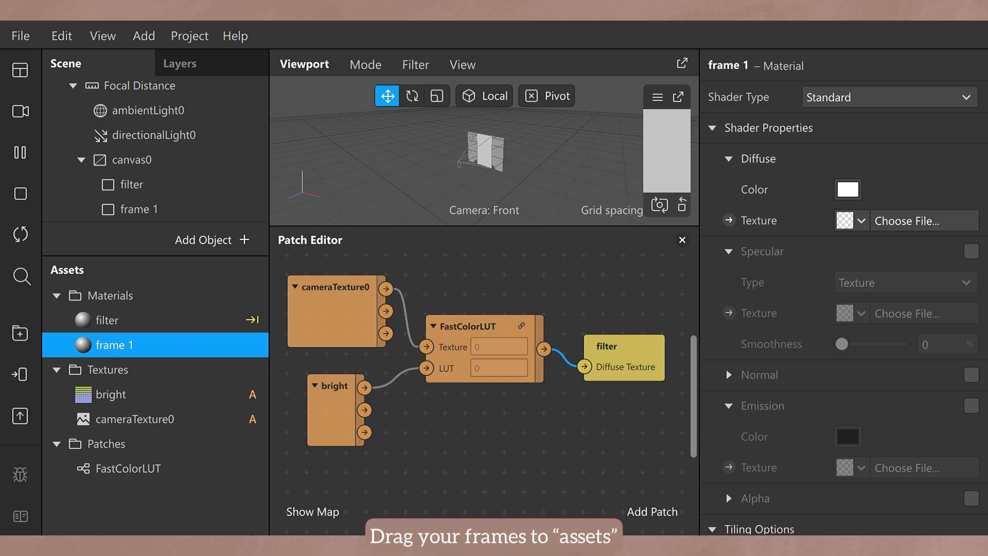
Import Frame 1.png and Frame 2.png from the screen tap folder into the project's assets.
{"action": "key", "text": "alt+Tab"}
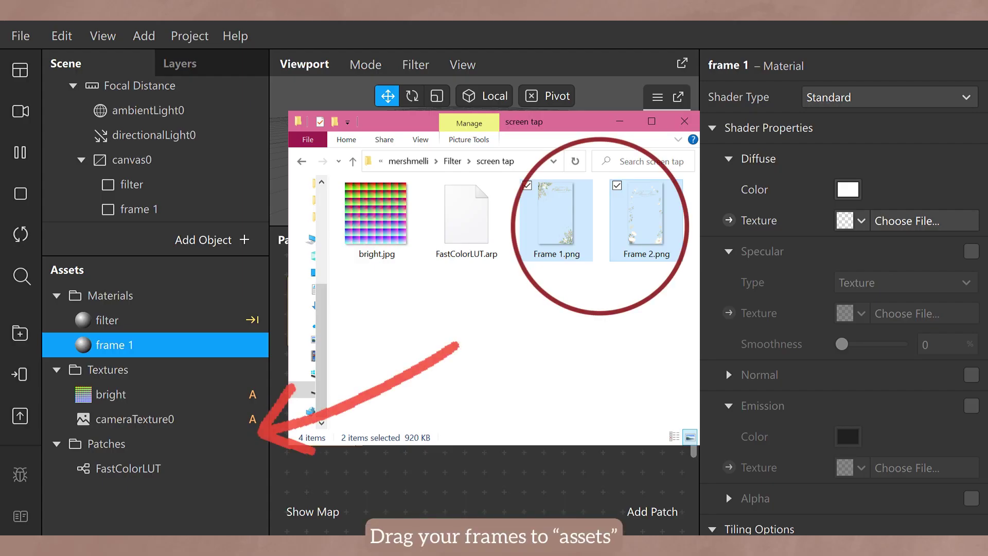
{"action": "left_click_drag", "start_coordinate": [646, 222], "coordinate": [192, 504]}
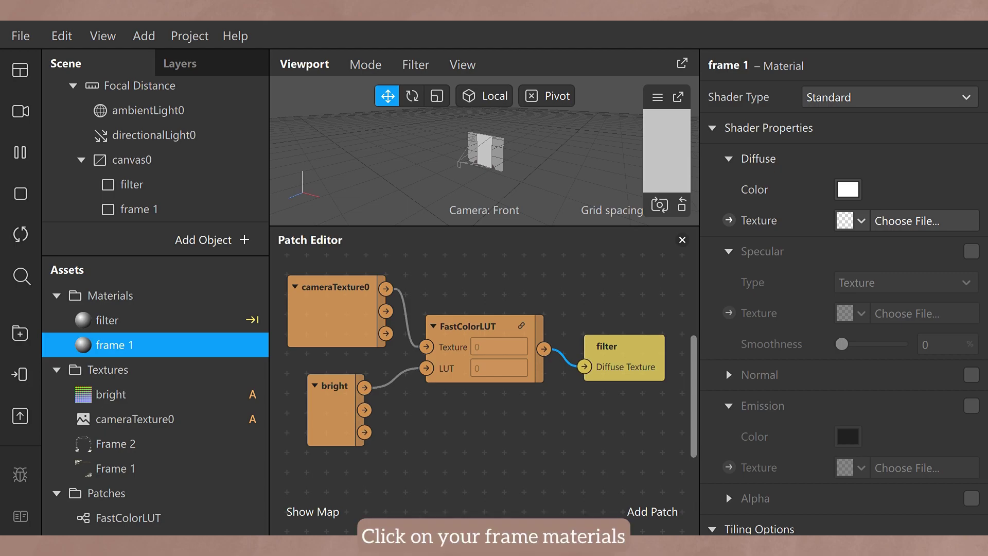
{"action": "double_click", "coordinate": [140, 461]}
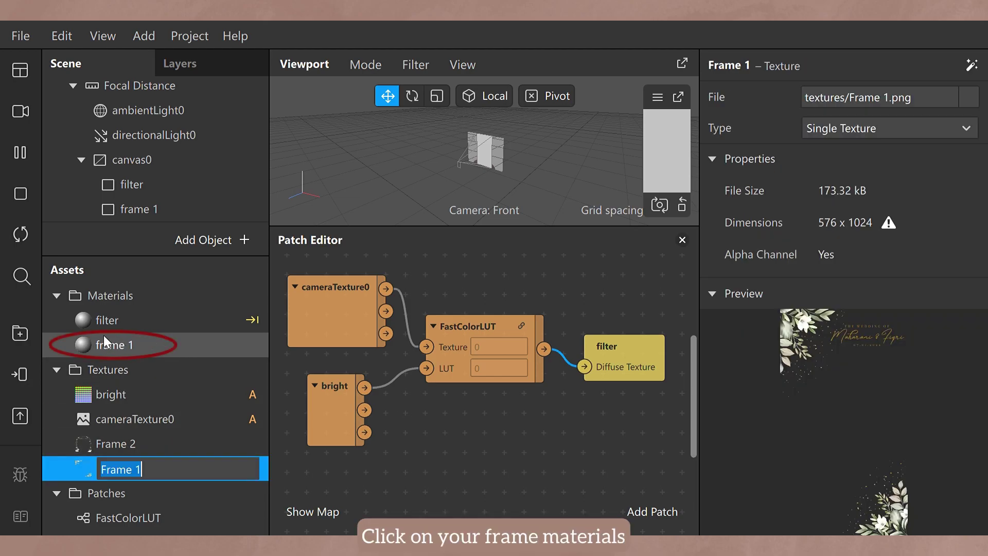
Set the diffuse texture of the frame 1 material to the Frame 1 image.
{"action": "left_click", "coordinate": [147, 344]}
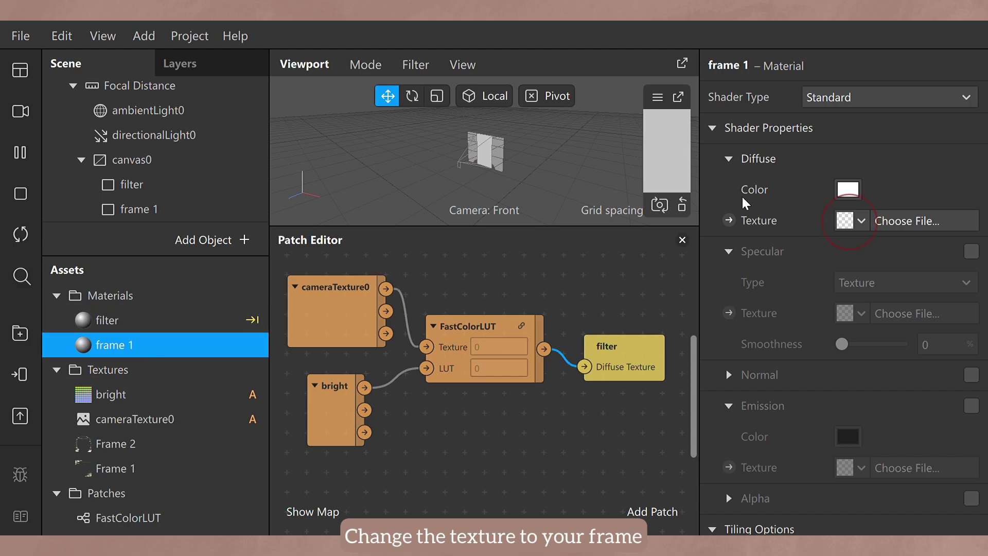
{"action": "left_click", "coordinate": [848, 224]}
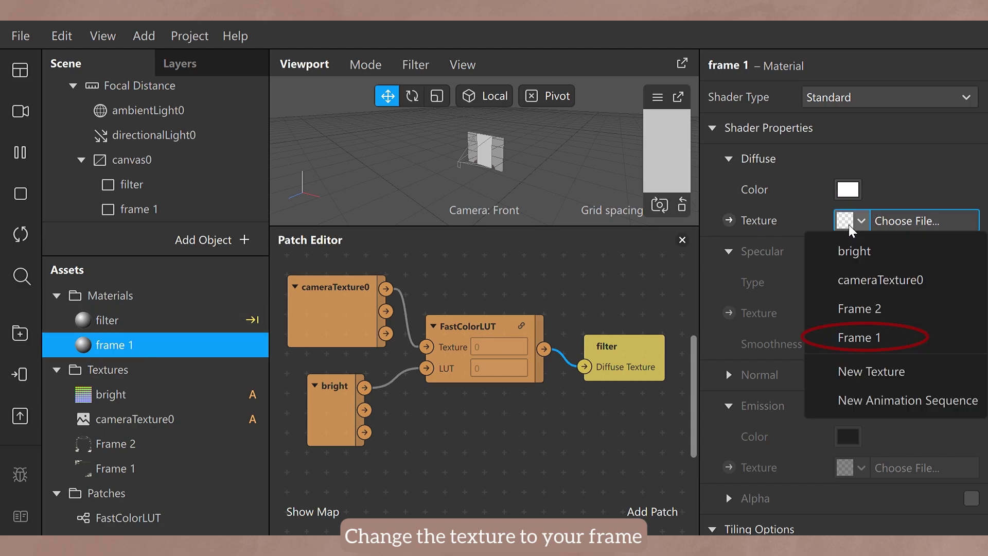
{"action": "left_click", "coordinate": [848, 339]}
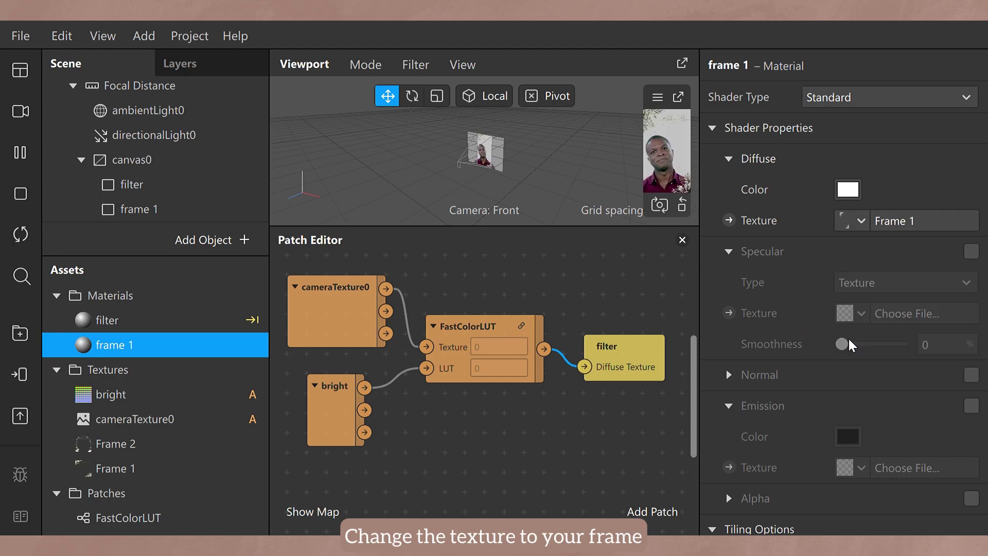
Check how the frame fits in a detached simulator window on iPhone 8 Plus, Samsung Galaxy S5 and iPad.
{"action": "left_click", "coordinate": [678, 95]}
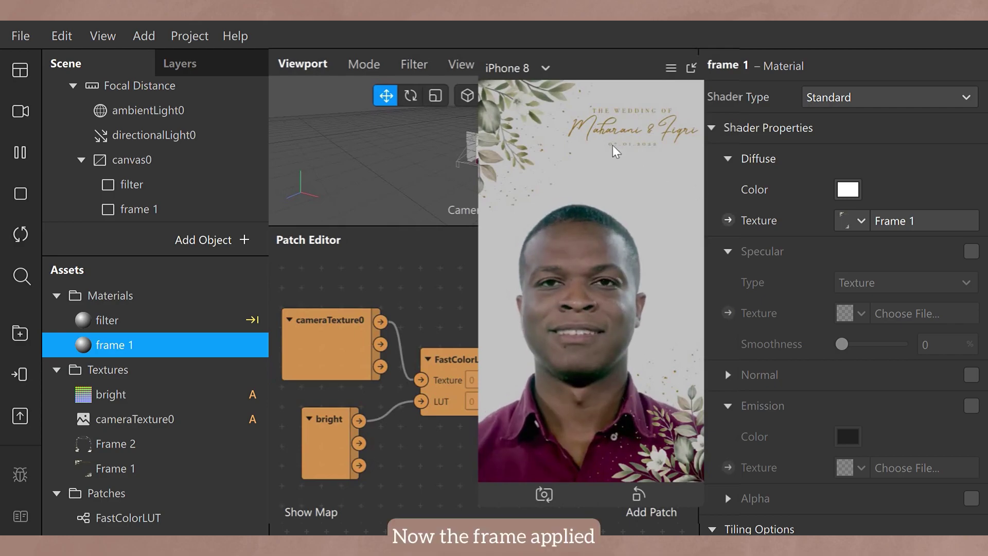
{"action": "left_click", "coordinate": [533, 72]}
{"action": "mouse_move", "coordinate": [572, 72]}
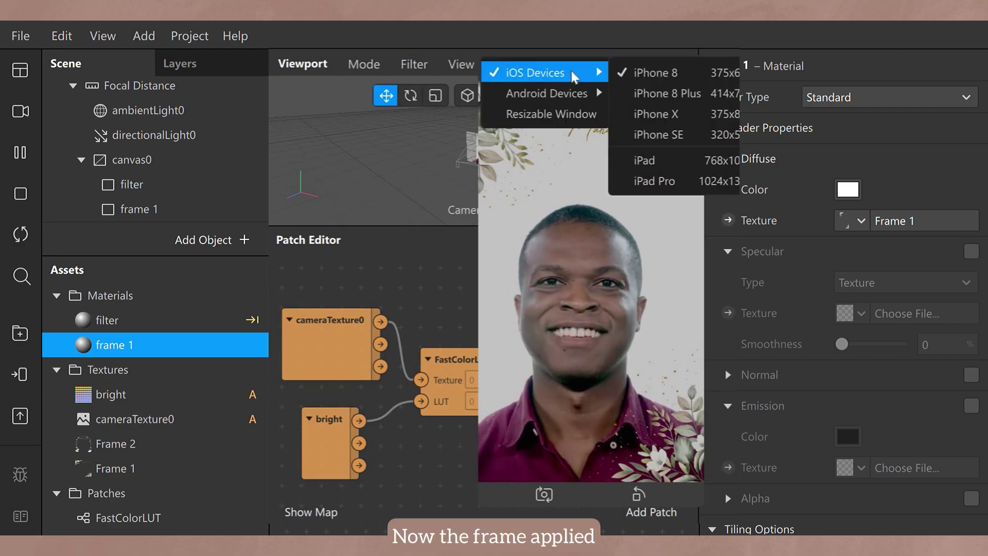
{"action": "left_click", "coordinate": [637, 88]}
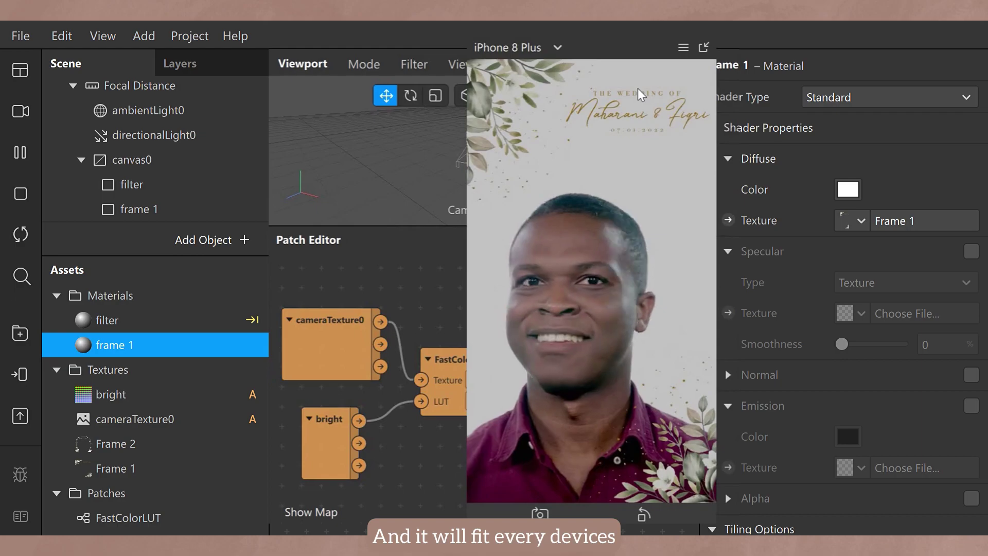
{"action": "left_click", "coordinate": [533, 44]}
{"action": "mouse_move", "coordinate": [577, 72]}
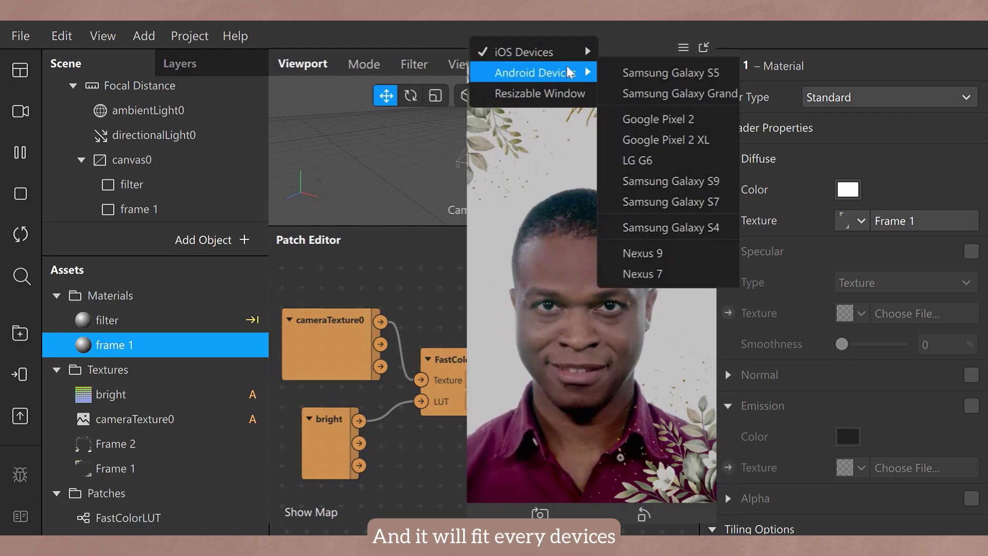
{"action": "left_click", "coordinate": [616, 72]}
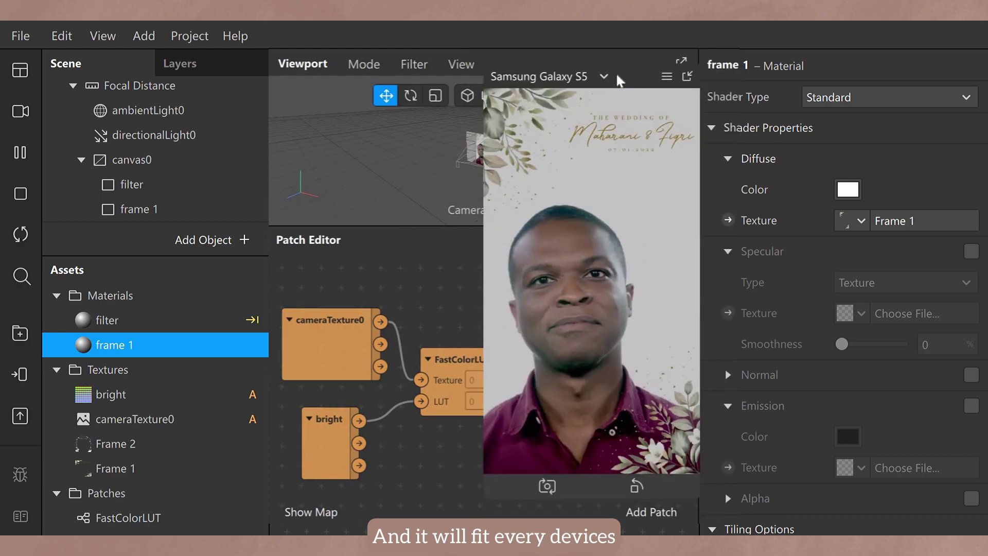
{"action": "left_click", "coordinate": [588, 75]}
{"action": "mouse_move", "coordinate": [591, 77]}
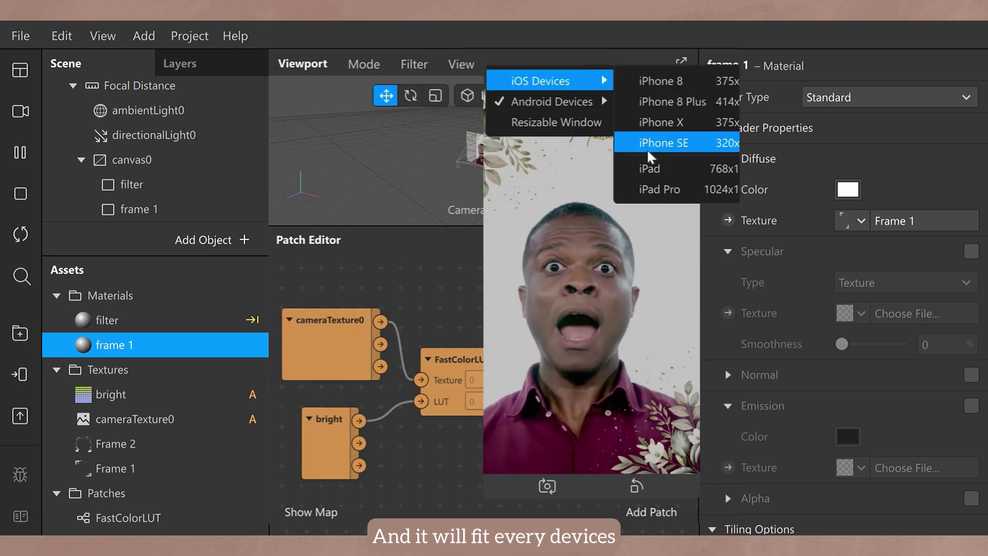
{"action": "left_click", "coordinate": [656, 166]}
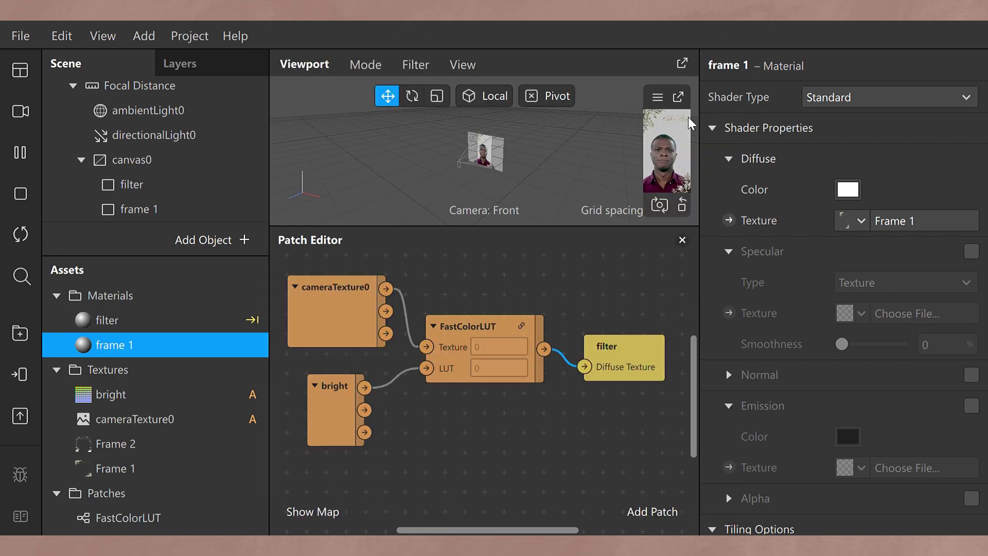
Add a third rectangle under canvas0 and rename it frame 2.
{"action": "left_click", "coordinate": [228, 242]}
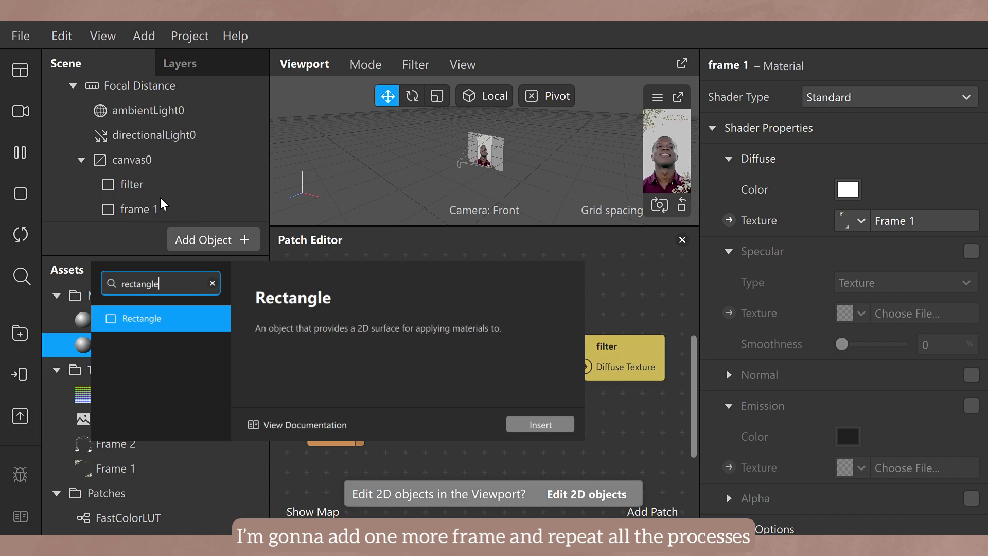
{"action": "key", "text": "Return"}
{"action": "scroll", "coordinate": [222, 177], "scroll_direction": "down", "scroll_amount": 2}
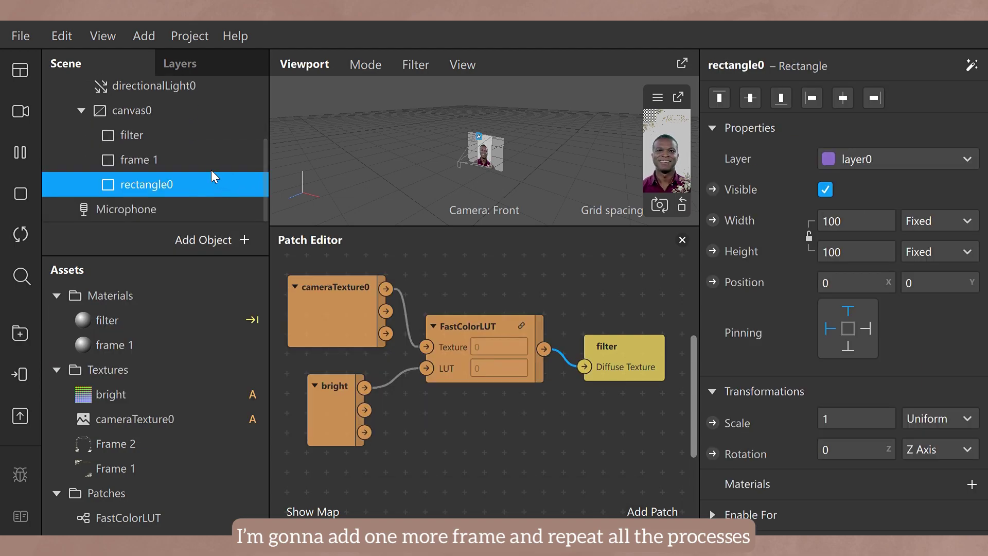
{"action": "double_click", "coordinate": [203, 182]}
{"action": "type", "text": "frame 2"}
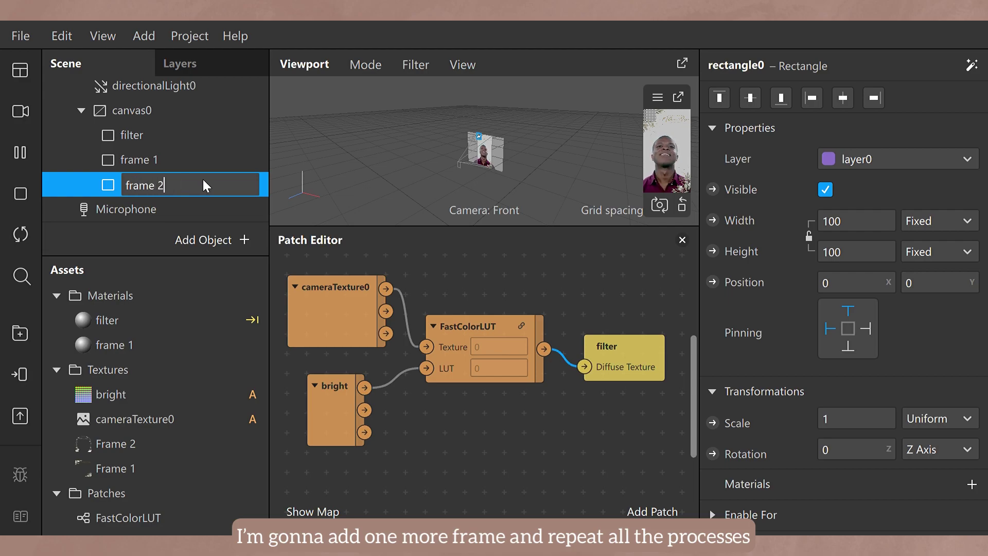
{"action": "key", "text": "Return"}
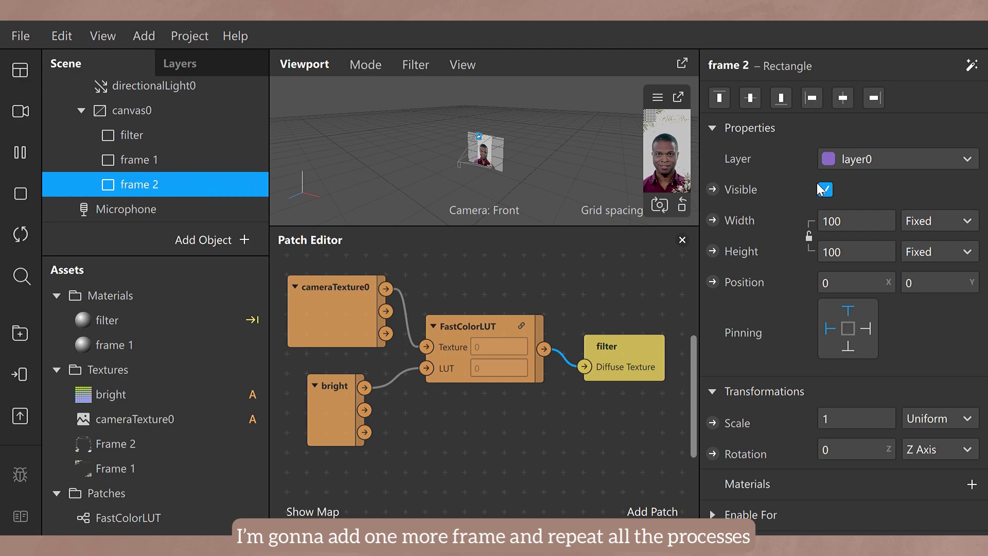
Make the frame 2 rectangle fill the canvas width and height, and pin it to all four edges.
{"action": "left_click", "coordinate": [885, 223]}
{"action": "left_click", "coordinate": [876, 250]}
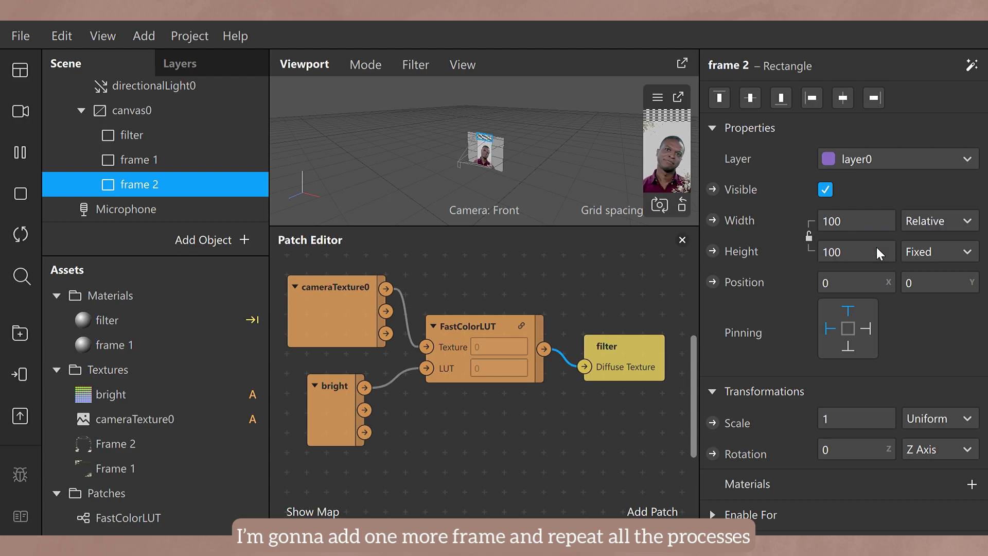
{"action": "left_click", "coordinate": [876, 251]}
{"action": "left_click", "coordinate": [870, 280]}
{"action": "left_click", "coordinate": [866, 328]}
{"action": "left_click", "coordinate": [851, 346]}
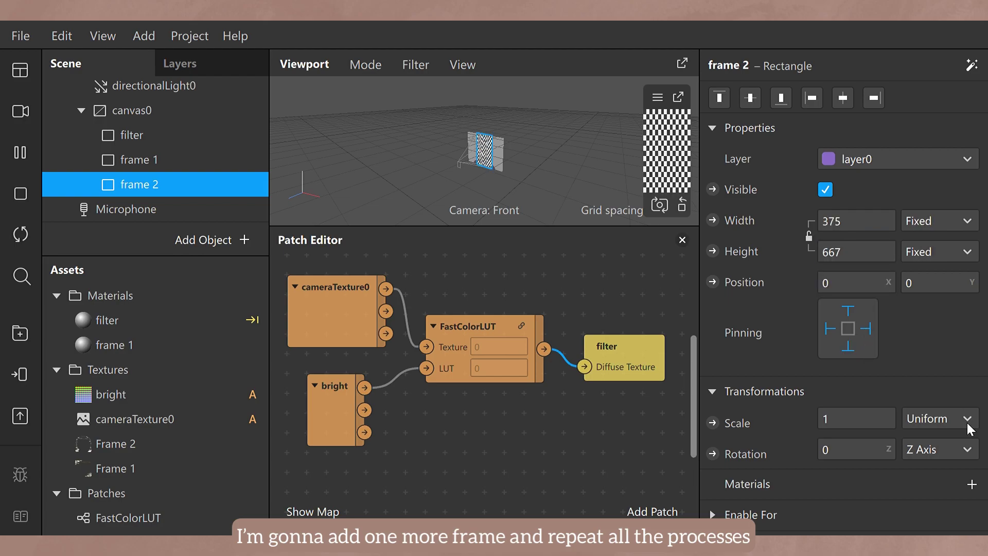
Create a new material for the frame 2 rectangle and rename the material frame 2.
{"action": "left_click", "coordinate": [972, 484]}
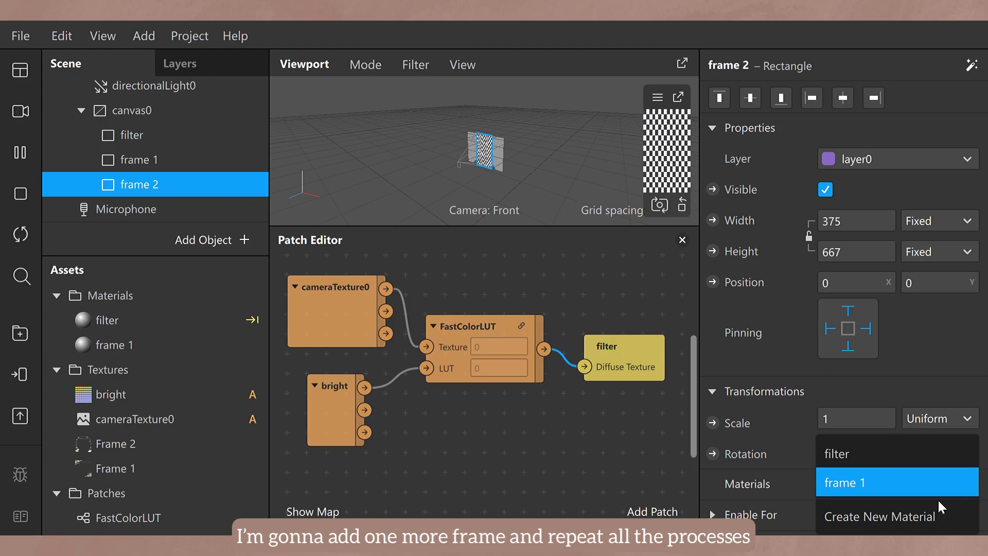
{"action": "left_click", "coordinate": [936, 517]}
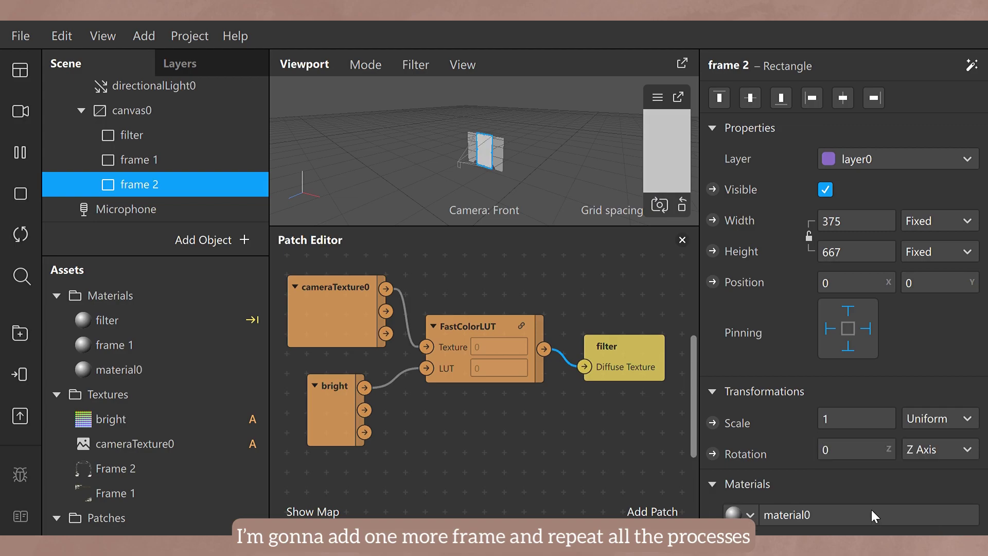
{"action": "double_click", "coordinate": [208, 372]}
{"action": "type", "text": "fr"}
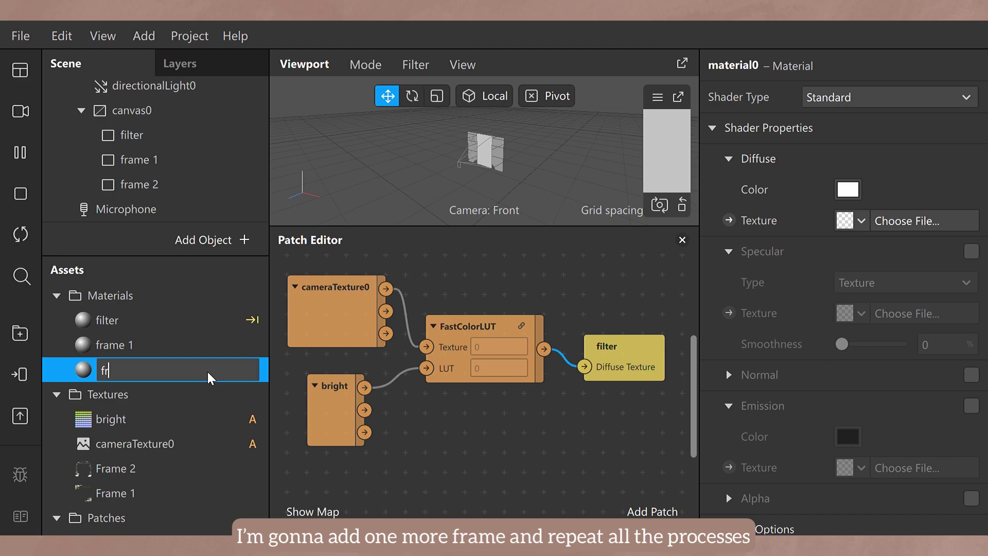
{"action": "type", "text": "ame 2"}
{"action": "key", "text": "Return"}
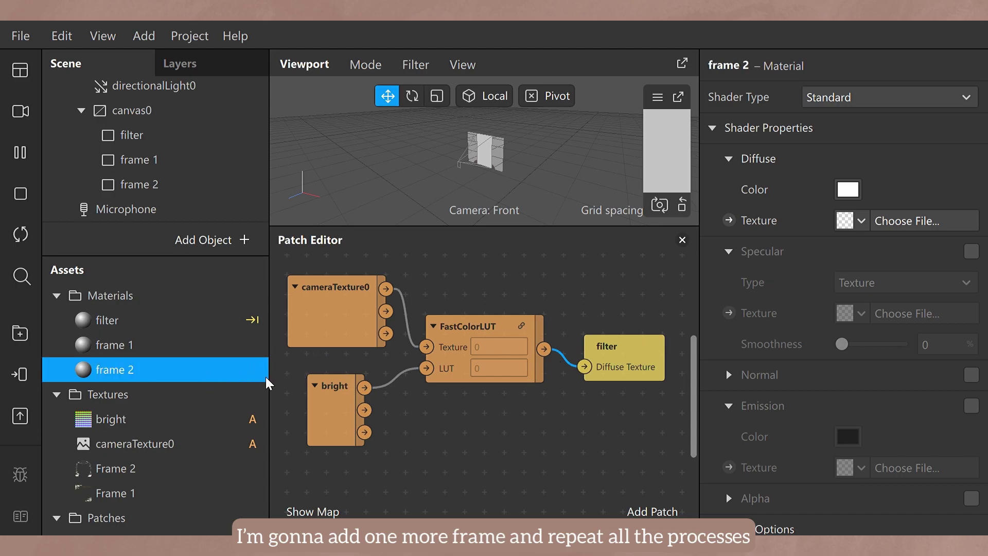
Set the diffuse texture of the frame 2 material to the Frame 2 image.
{"action": "left_click", "coordinate": [846, 217]}
{"action": "left_click", "coordinate": [863, 309]}
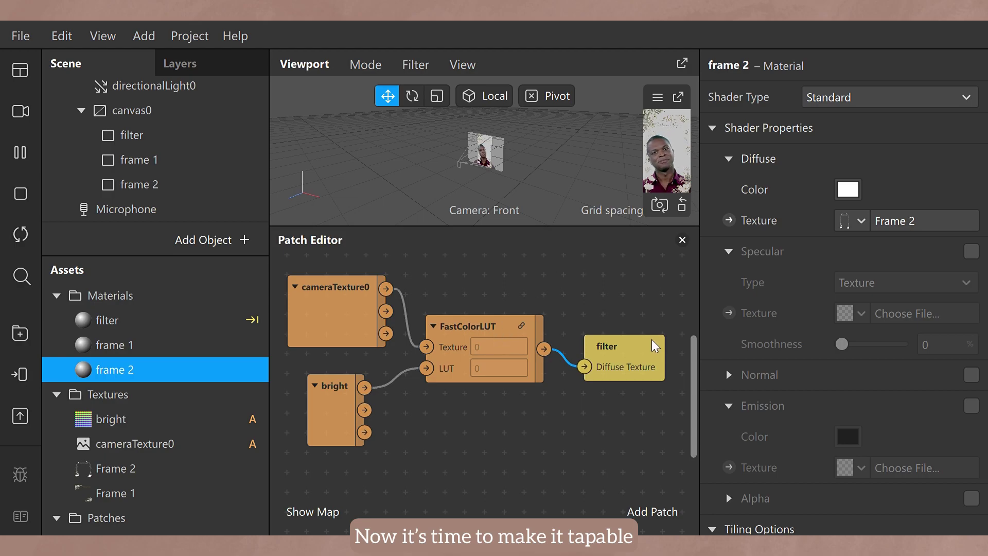
Add a Screen Tap patch and place it in the empty area above the color filter patches.
{"action": "left_click_drag", "start_coordinate": [693, 387], "coordinate": [705, 306]}
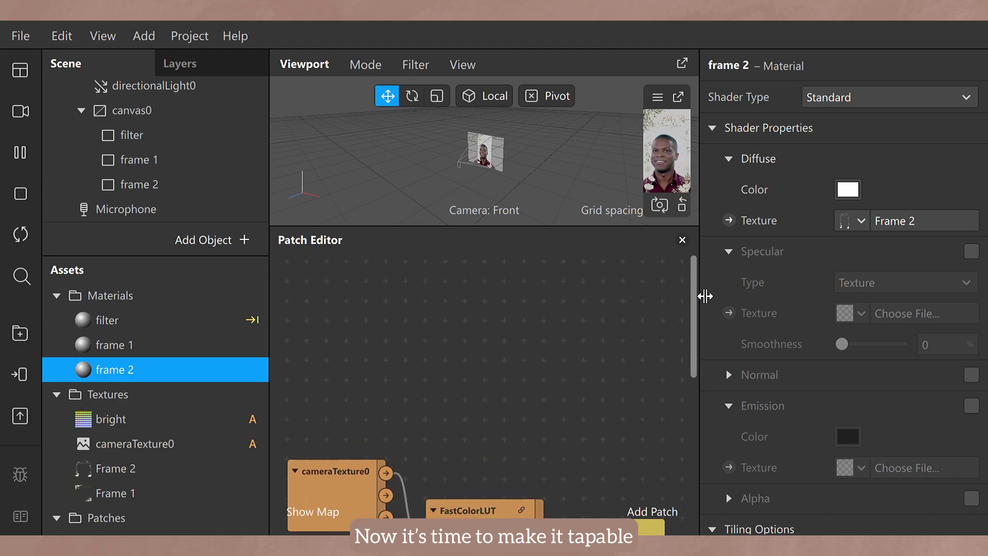
{"action": "scroll", "coordinate": [658, 478], "scroll_direction": "up", "scroll_amount": 2}
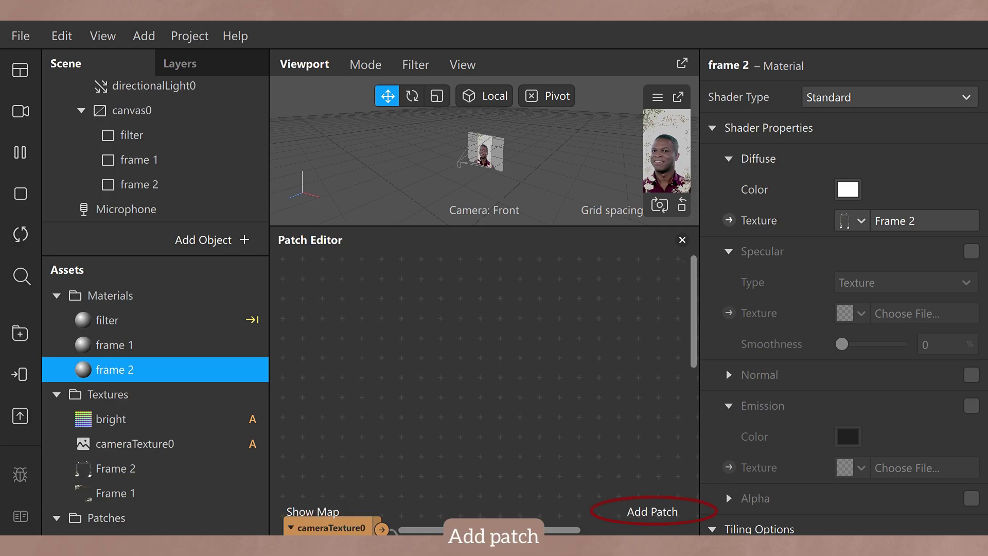
{"action": "left_click", "coordinate": [669, 520]}
{"action": "type", "text": "screen tap"}
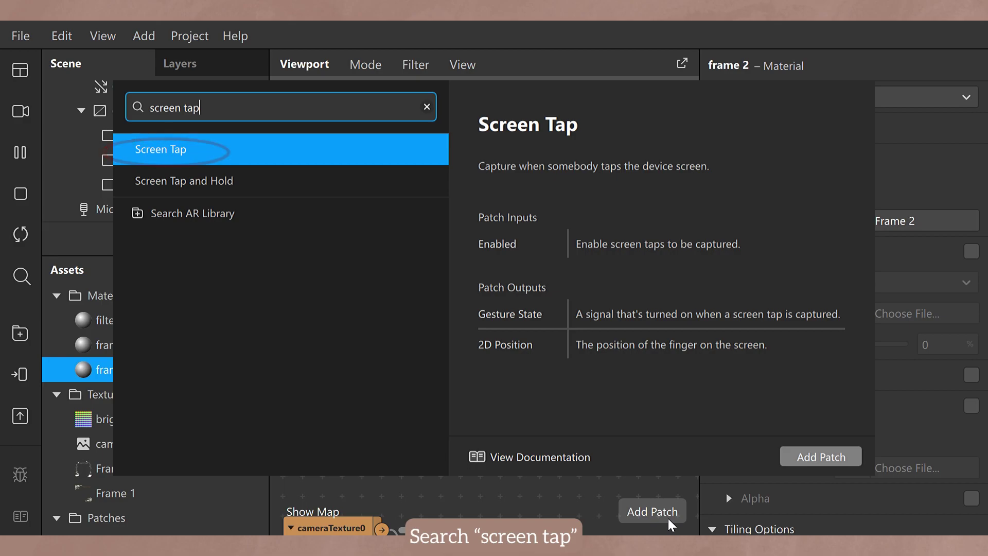
{"action": "key", "text": "Return"}
{"action": "left_click_drag", "start_coordinate": [519, 410], "coordinate": [314, 306]}
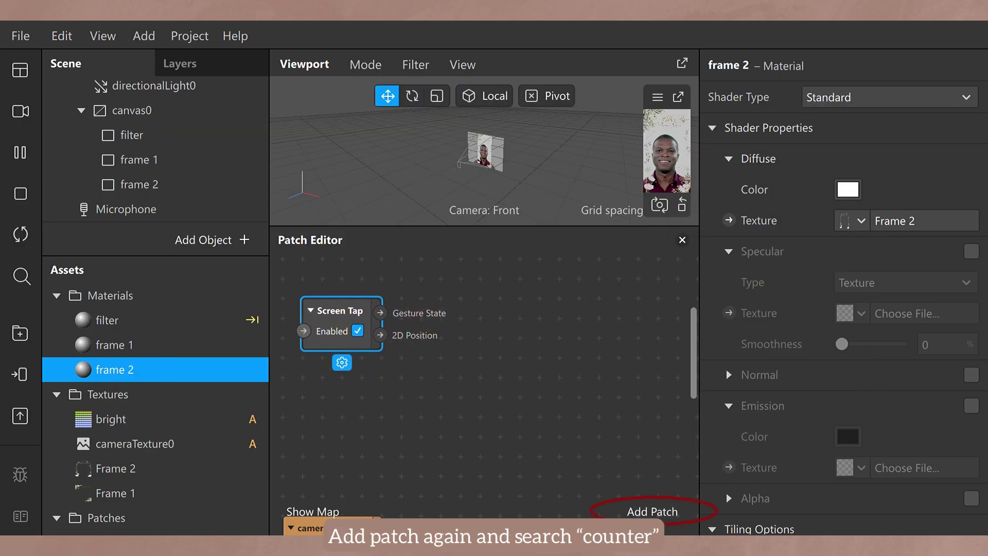
Add a Counter patch beside the Screen Tap patch and set its Maximum Count to 3.
{"action": "left_click", "coordinate": [668, 511]}
{"action": "type", "text": "counter"}
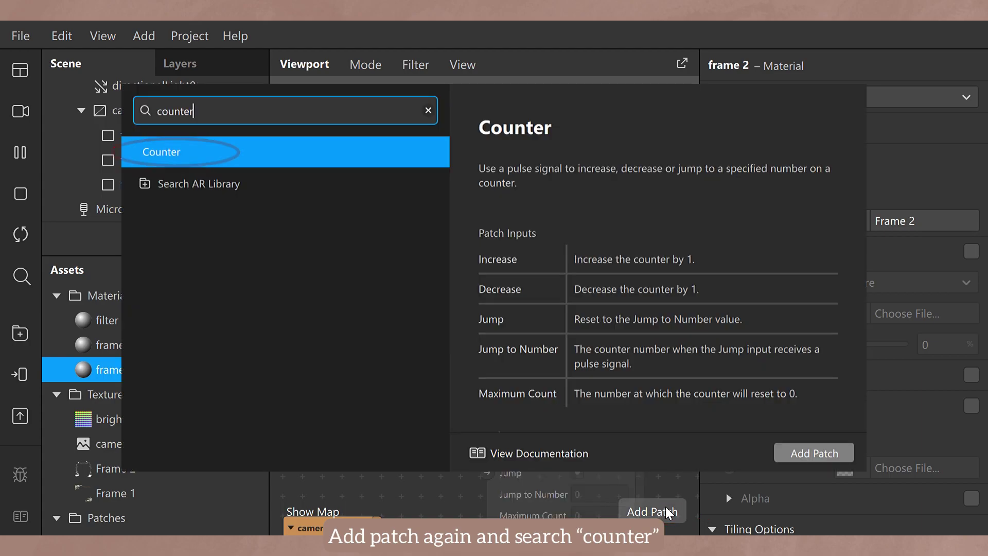
{"action": "key", "text": "Return"}
{"action": "left_click_drag", "start_coordinate": [569, 413], "coordinate": [493, 276]}
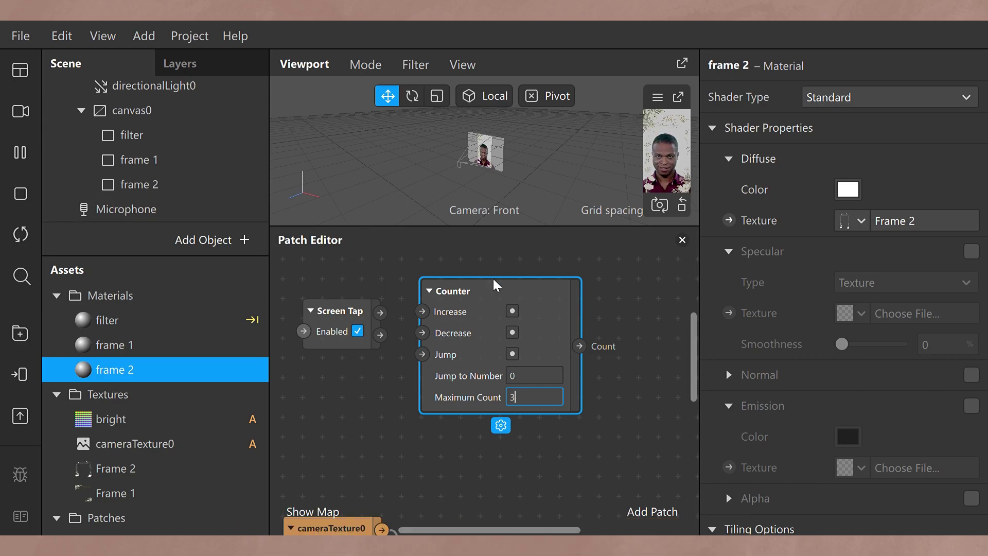
Add an Equals Exactly patch and place it beside the Counter patch, level with its top.
{"action": "left_click", "coordinate": [657, 510]}
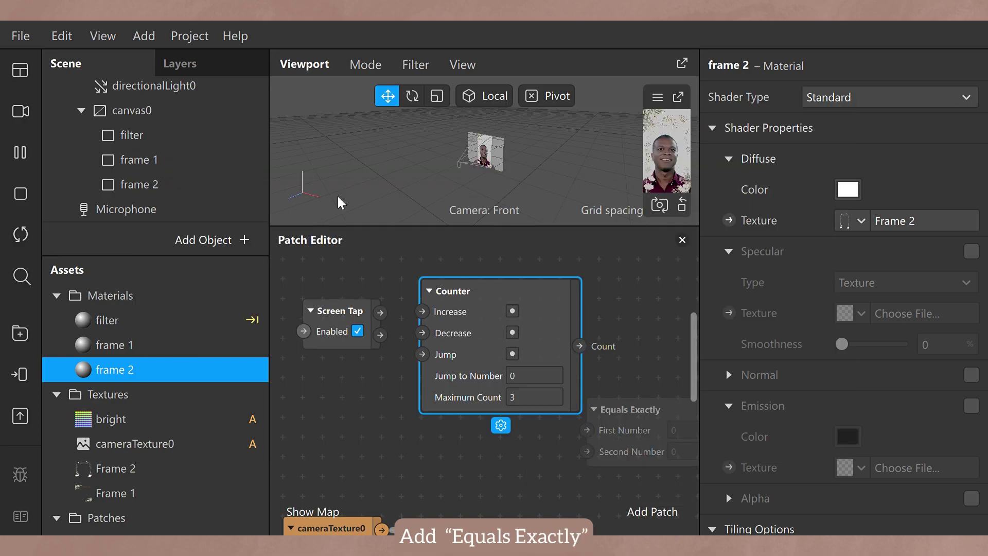
{"action": "double_click", "coordinate": [338, 196]}
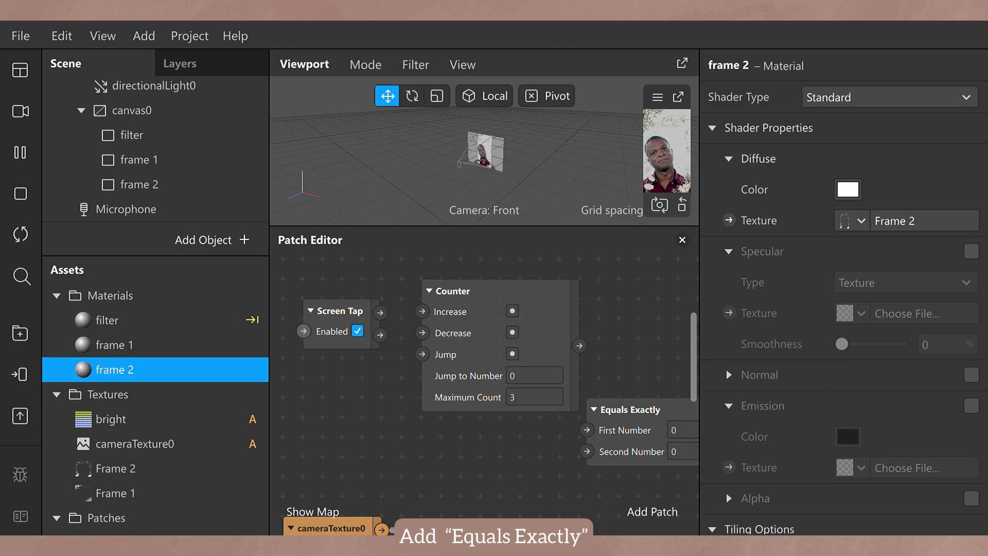
{"action": "scroll", "coordinate": [483, 391], "scroll_direction": "right", "scroll_amount": 5}
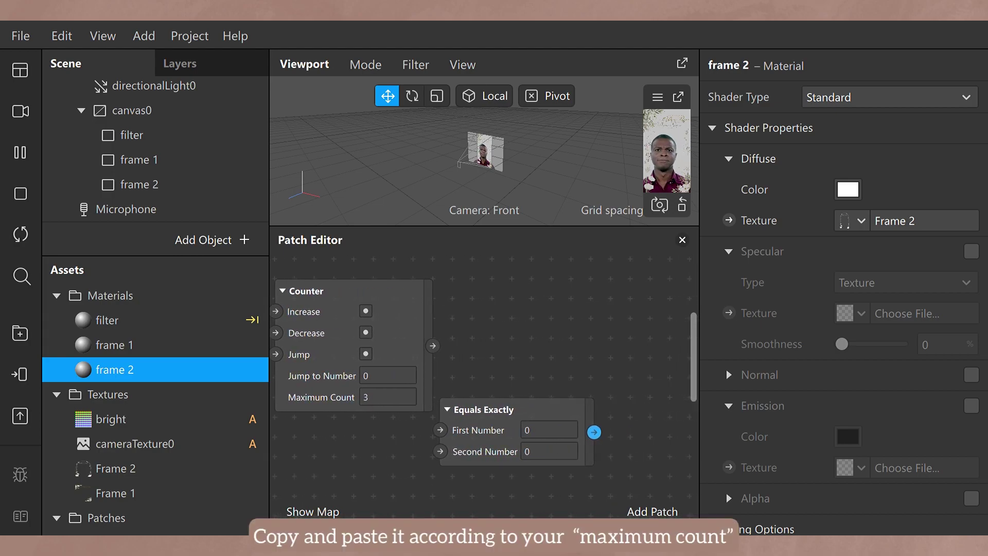
{"action": "left_click_drag", "start_coordinate": [524, 408], "coordinate": [577, 262]}
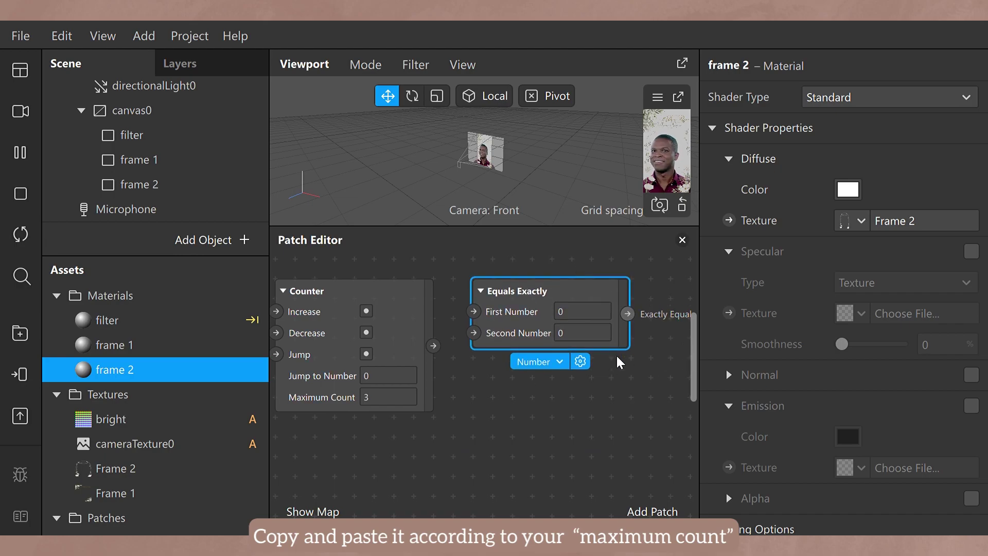
Duplicate the Equals Exactly patch twice and arrange the three patches in a spaced vertical column beside the Counter.
{"action": "key", "text": "ctrl+c"}
{"action": "key", "text": "ctrl+v"}
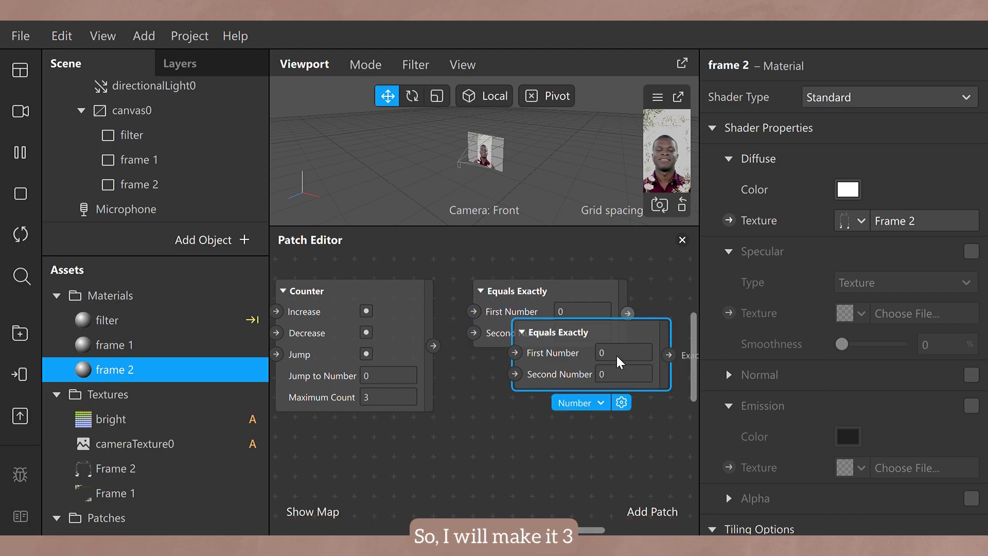
{"action": "key", "text": "ctrl+v"}
{"action": "left_click_drag", "start_coordinate": [606, 376], "coordinate": [523, 443]}
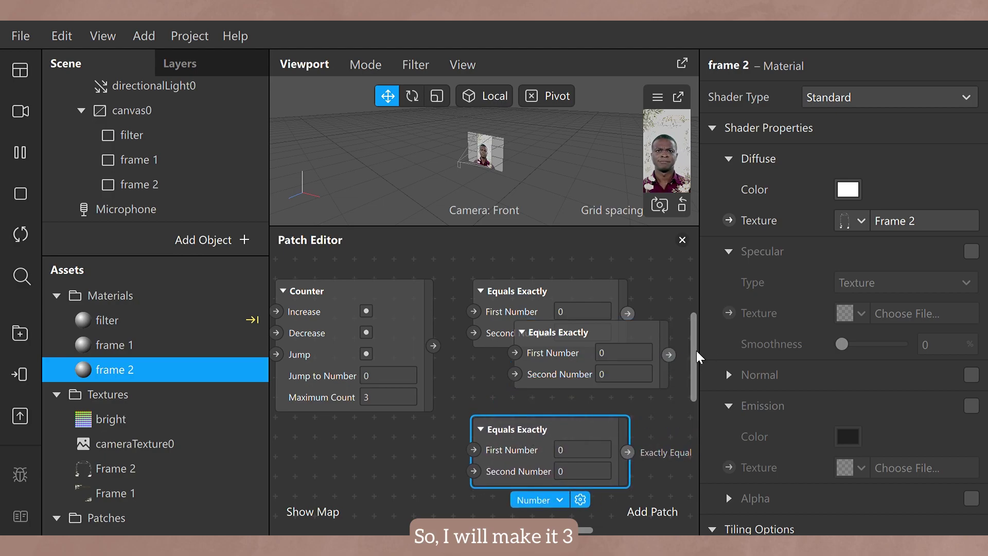
{"action": "scroll", "coordinate": [696, 332], "scroll_direction": "up", "scroll_amount": 2}
{"action": "left_click_drag", "start_coordinate": [527, 361], "coordinate": [536, 263]}
{"action": "left_click_drag", "start_coordinate": [573, 395], "coordinate": [526, 375]}
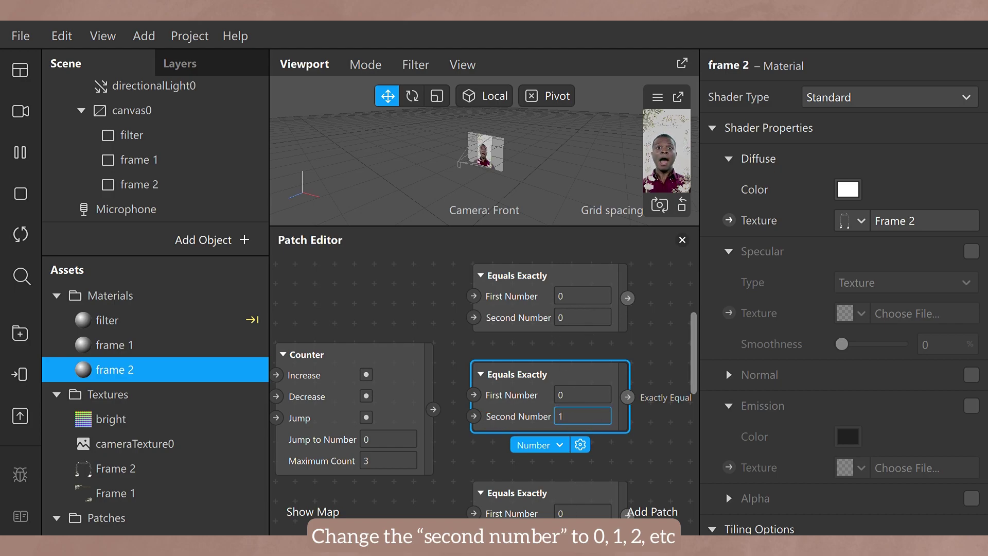
Set the Second Number of the lowest Equals Exactly patch to 2.
{"action": "left_click_drag", "start_coordinate": [694, 355], "coordinate": [694, 373]}
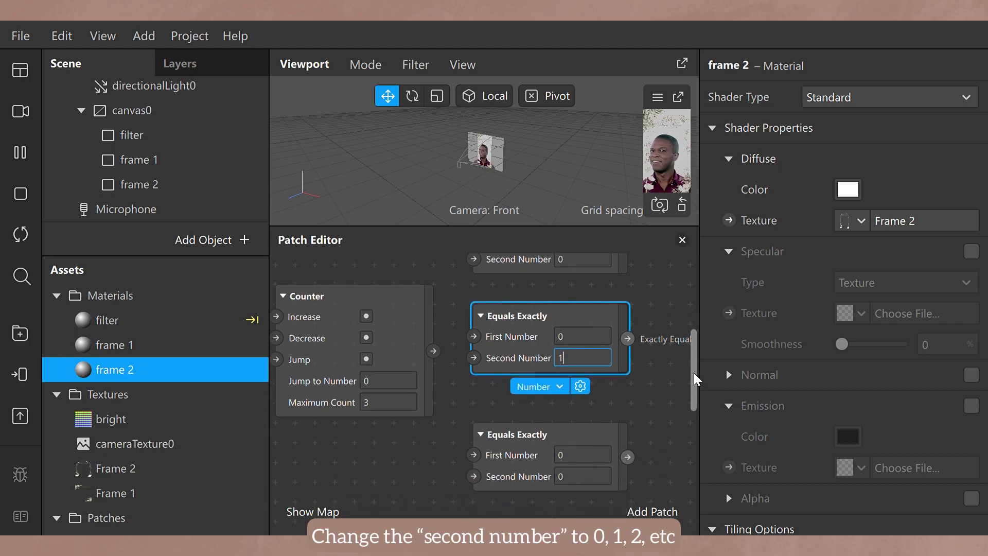
{"action": "left_click", "coordinate": [580, 476]}
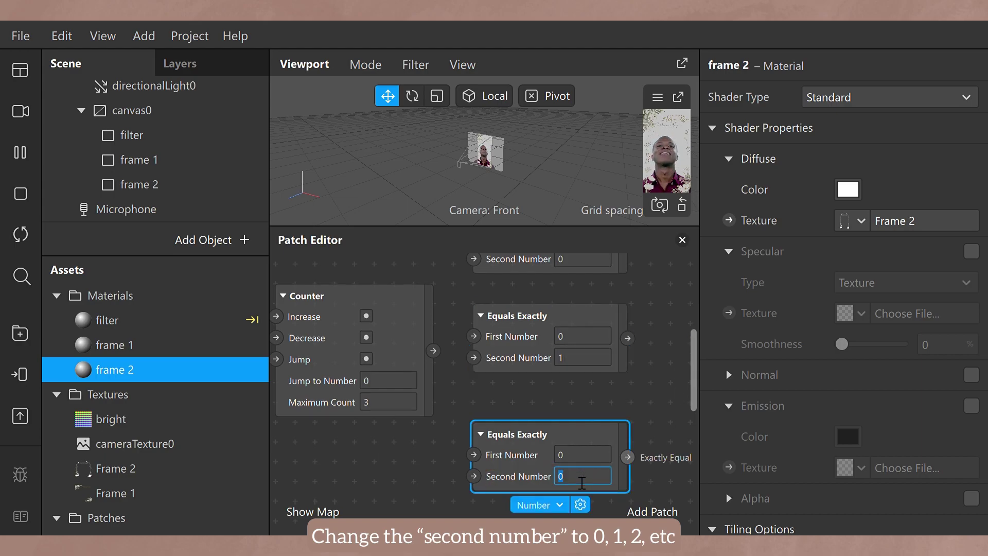
{"action": "type", "text": "3"}
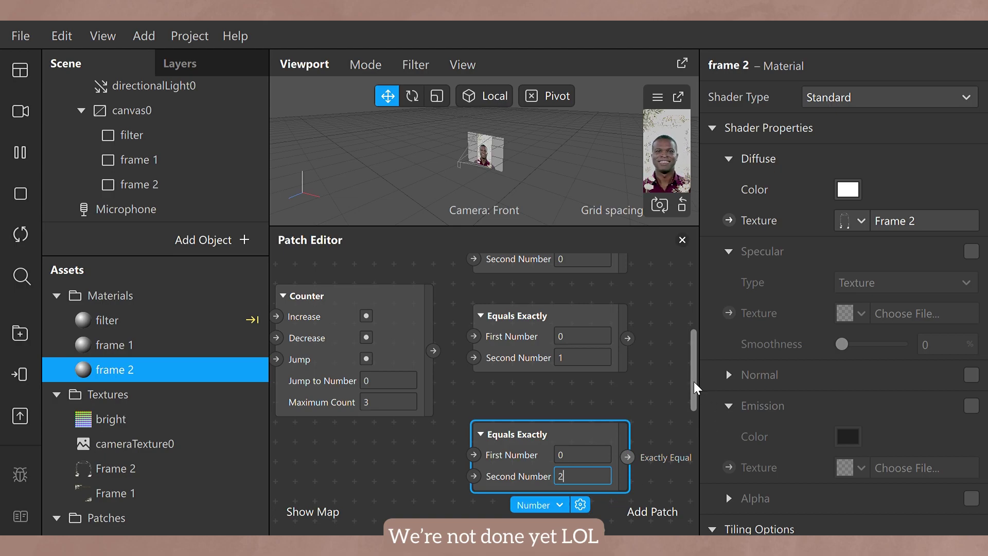
Create a Visible patch for the frame 1 rectangle and place it beside the middle Equals Exactly patch.
{"action": "left_click_drag", "start_coordinate": [694, 381], "coordinate": [693, 354]}
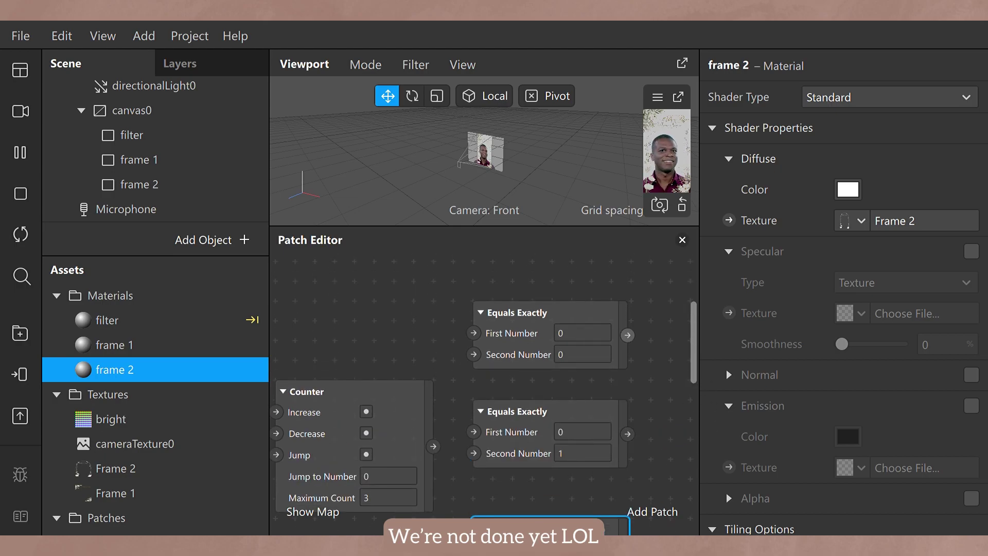
{"action": "scroll", "coordinate": [483, 386], "scroll_direction": "left", "scroll_amount": 6}
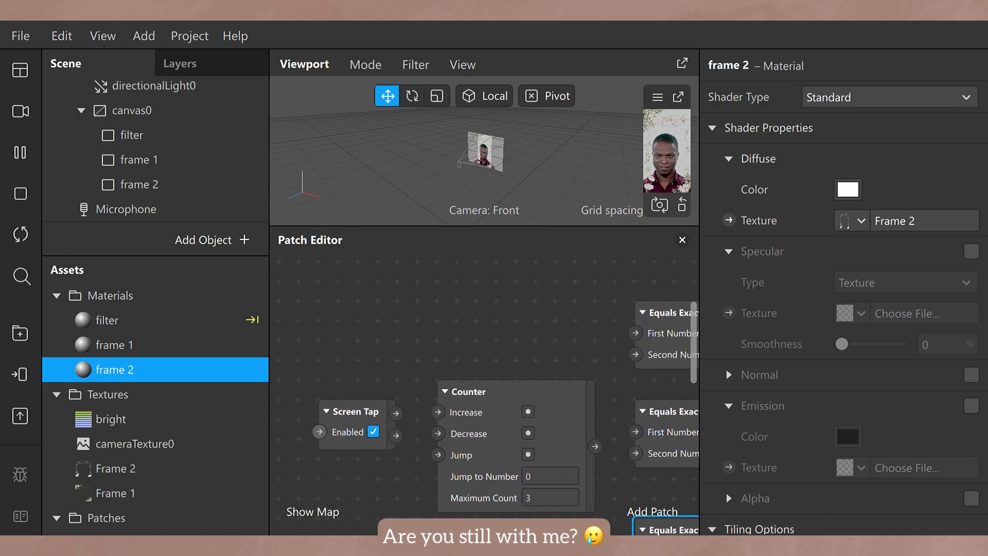
{"action": "scroll", "coordinate": [484, 386], "scroll_direction": "right", "scroll_amount": 4}
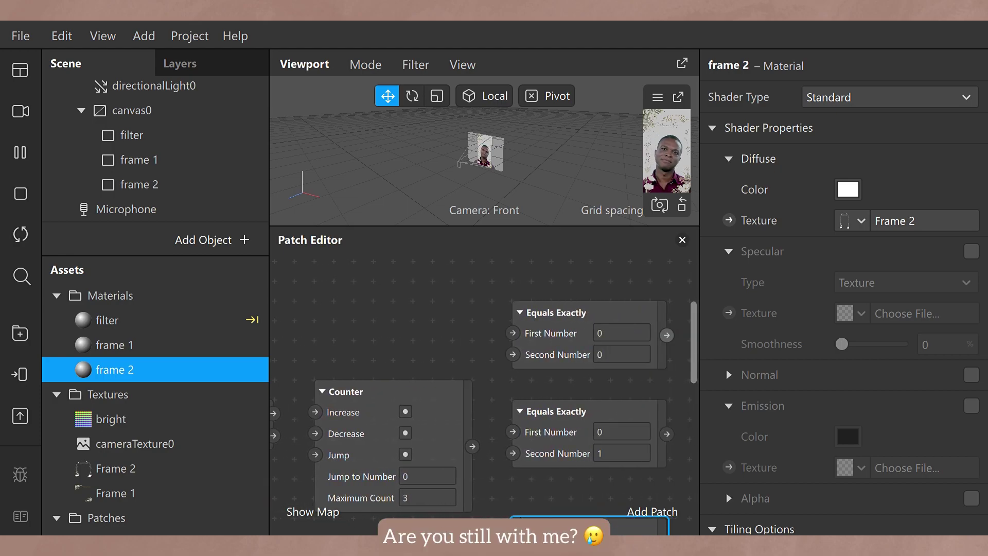
{"action": "scroll", "coordinate": [607, 511], "scroll_direction": "right", "scroll_amount": 5}
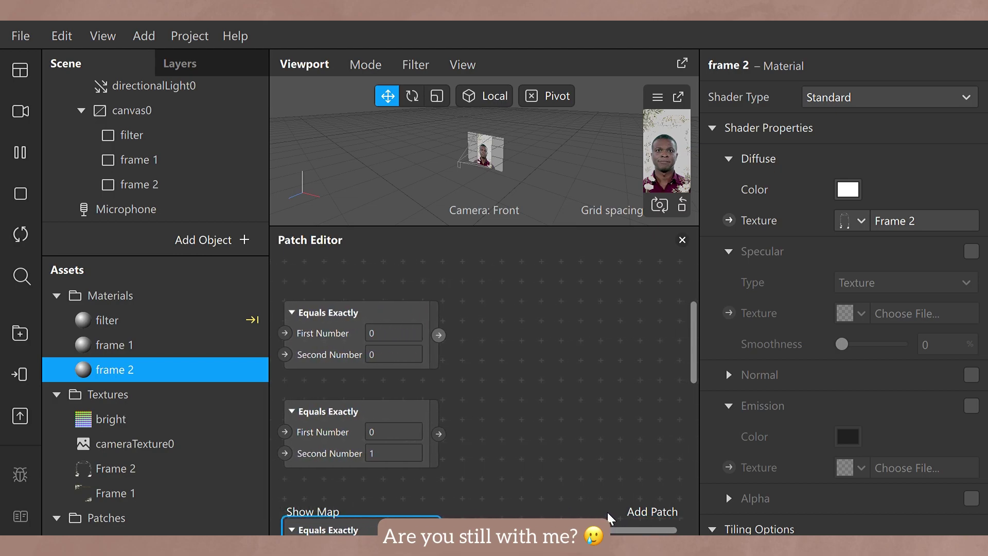
{"action": "left_click_drag", "start_coordinate": [694, 339], "coordinate": [695, 350]}
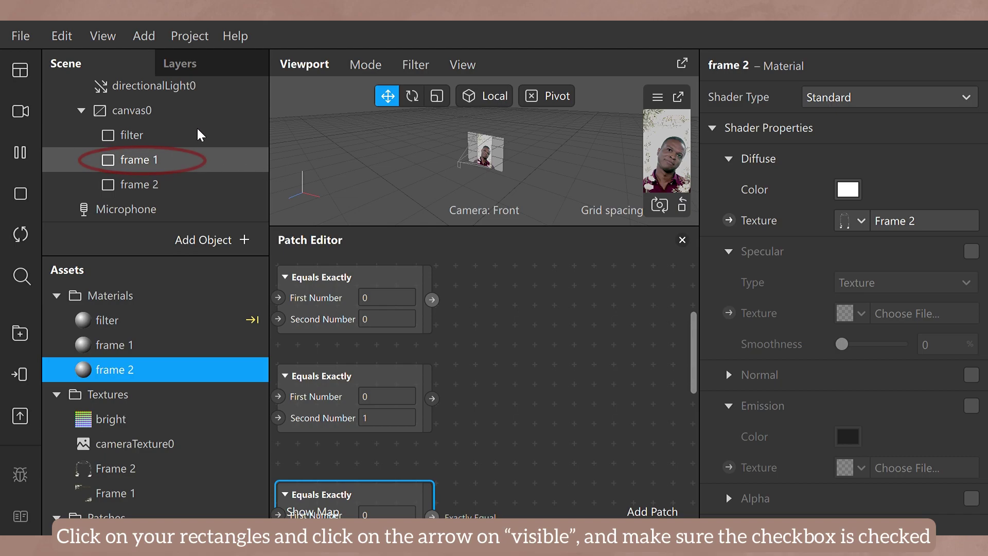
{"action": "left_click", "coordinate": [204, 155]}
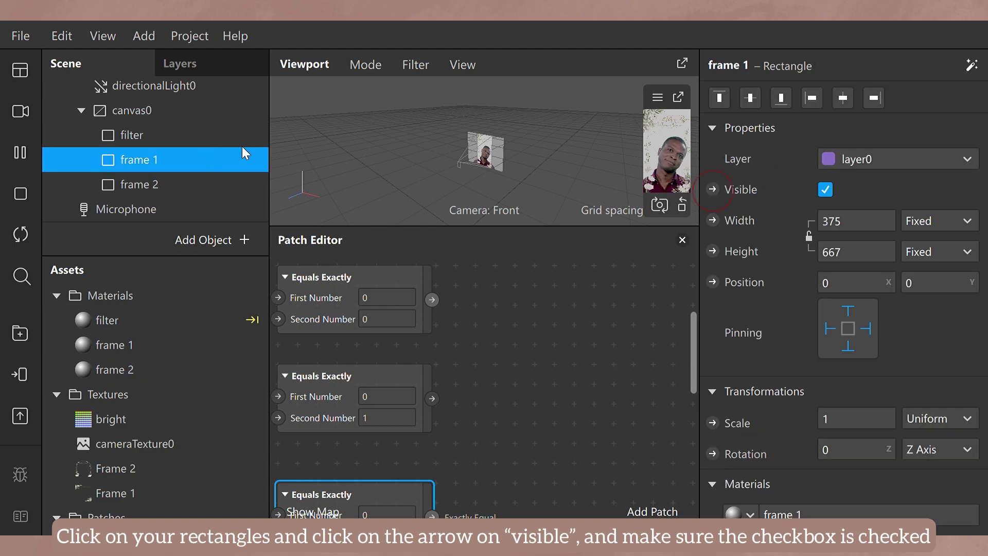
{"action": "left_click", "coordinate": [713, 189]}
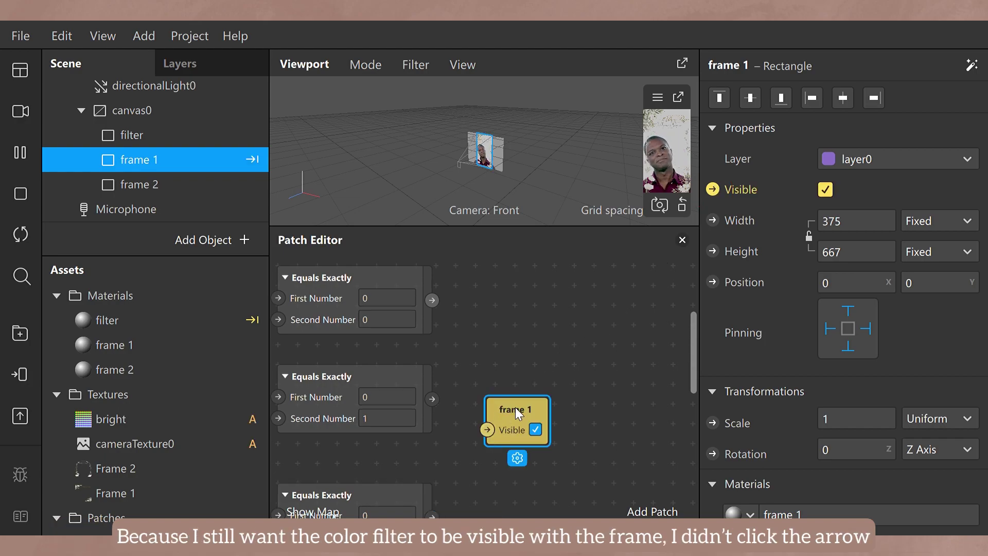
{"action": "left_click_drag", "start_coordinate": [578, 384], "coordinate": [579, 371]}
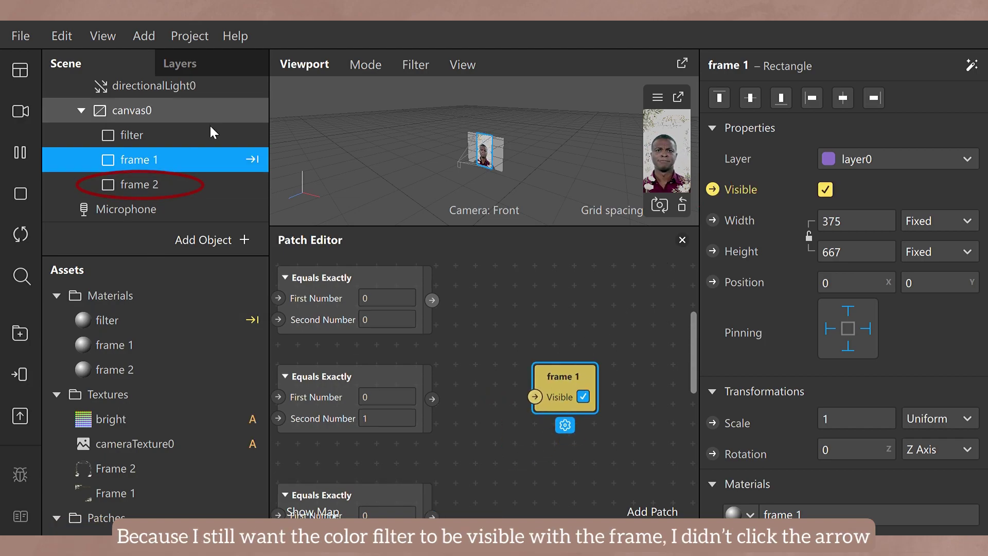
Create a Visible patch for the frame 2 rectangle and place it below the frame 1 patch, beside the lowest Equals Exactly patch.
{"action": "left_click", "coordinate": [203, 184]}
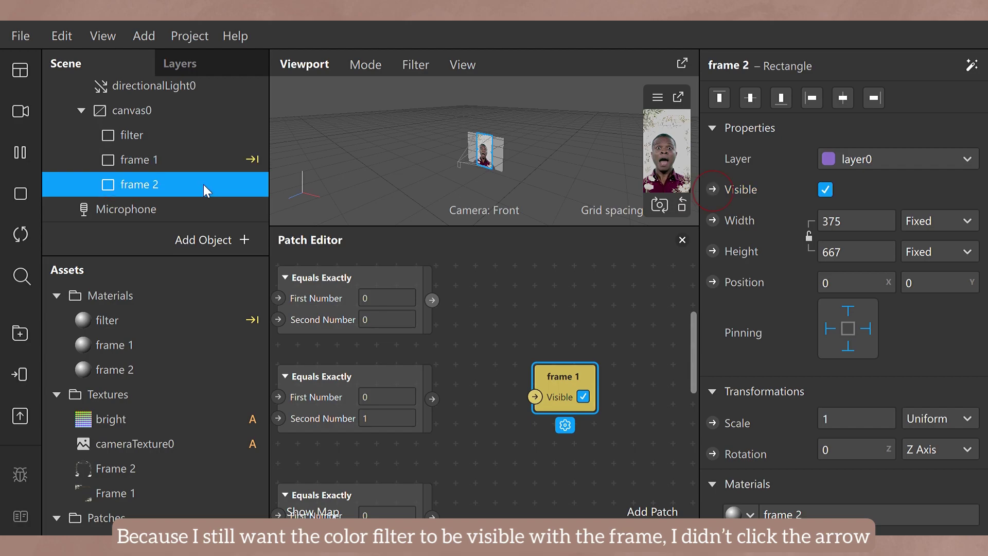
{"action": "left_click", "coordinate": [717, 188]}
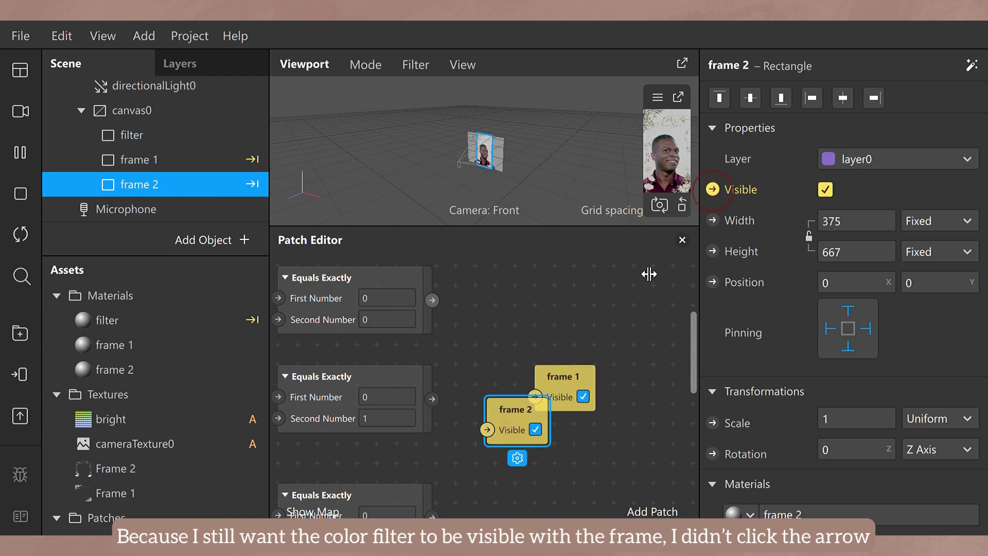
{"action": "left_click_drag", "start_coordinate": [515, 411], "coordinate": [446, 528]}
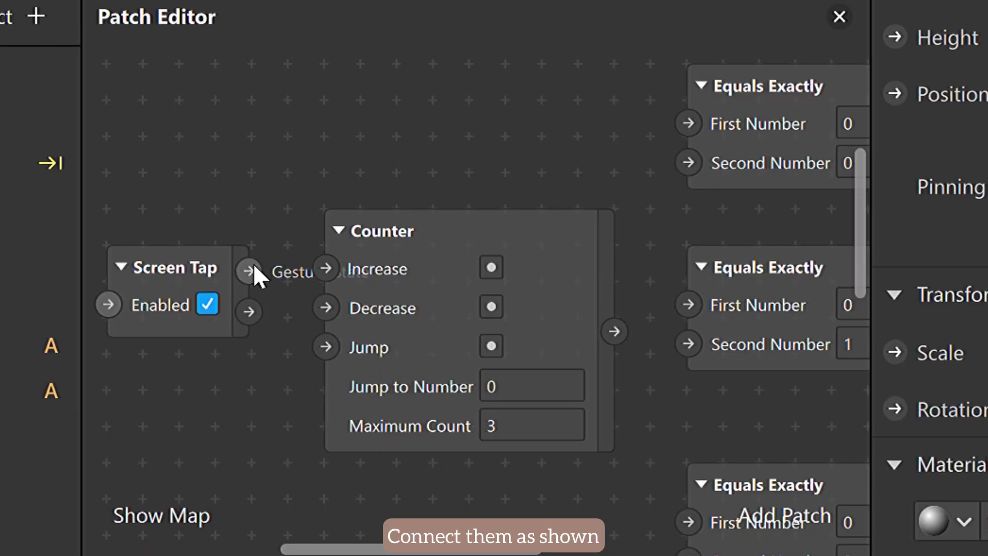
Connect Screen Tap's upper output to the Counter's Increase input, and the Counter's output to the First Number of all three Equals Exactly patches.
{"action": "left_click_drag", "start_coordinate": [254, 266], "coordinate": [334, 266]}
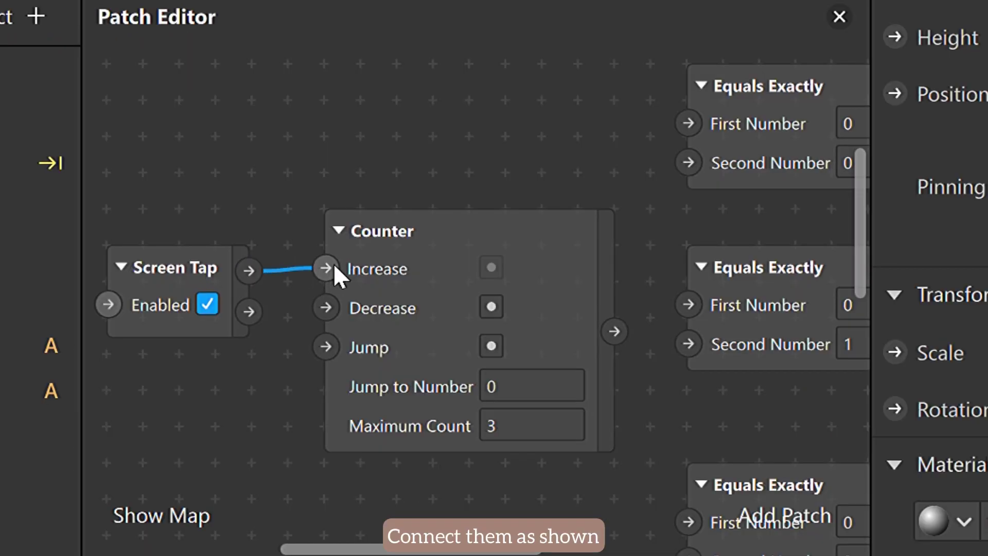
{"action": "left_click_drag", "start_coordinate": [458, 551], "coordinate": [524, 550]}
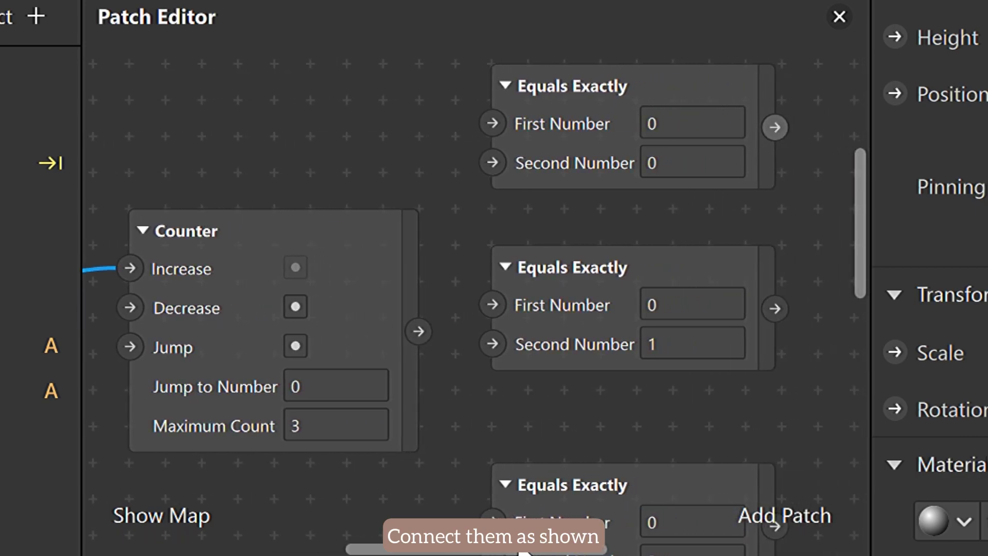
{"action": "left_click_drag", "start_coordinate": [419, 331], "coordinate": [492, 123]}
{"action": "left_click_drag", "start_coordinate": [421, 327], "coordinate": [491, 303]}
{"action": "left_click_drag", "start_coordinate": [419, 331], "coordinate": [584, 551]}
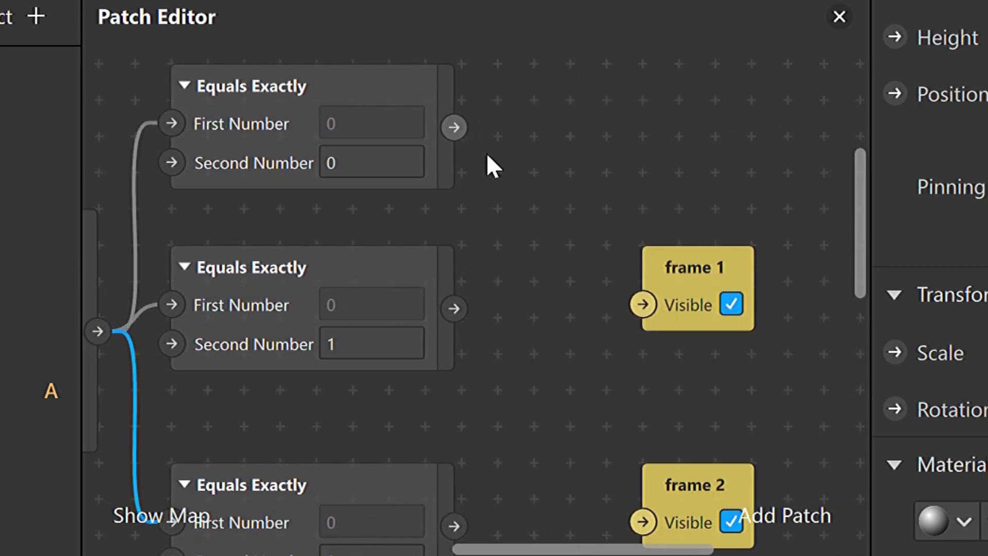
Connect the middle Equals Exactly output to frame 1's Visible input and the lowest one's output to frame 2's Visible input.
{"action": "left_click_drag", "start_coordinate": [453, 308], "coordinate": [647, 302]}
{"action": "left_click_drag", "start_coordinate": [454, 525], "coordinate": [643, 521]}
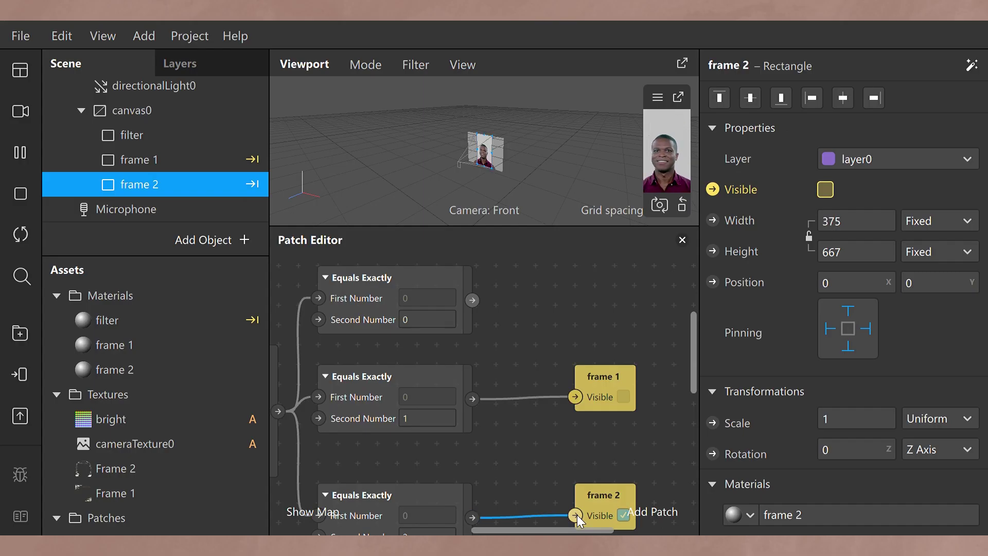
Undock the device preview into a larger window and switch it to Simulate Touch.
{"action": "left_click", "coordinate": [678, 97]}
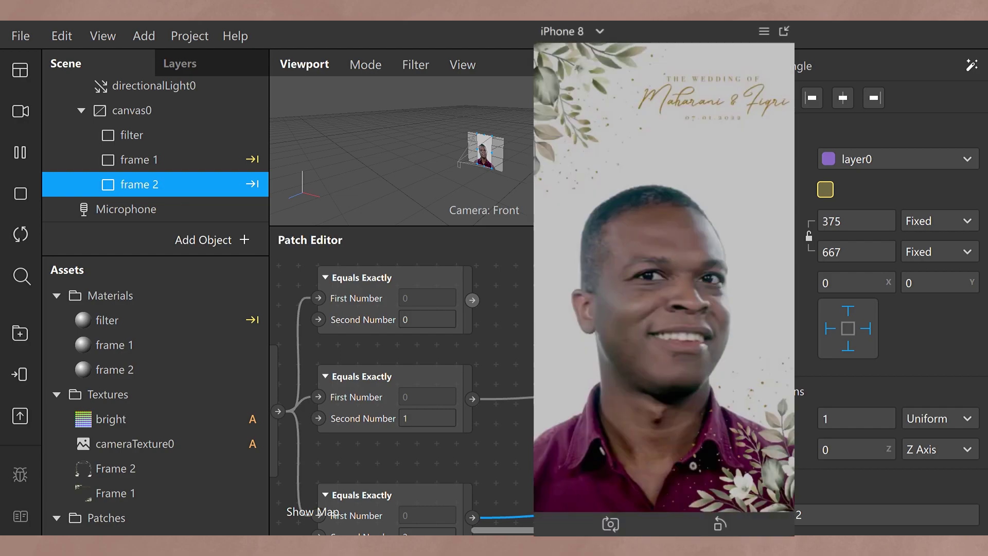
{"action": "left_click", "coordinate": [765, 30]}
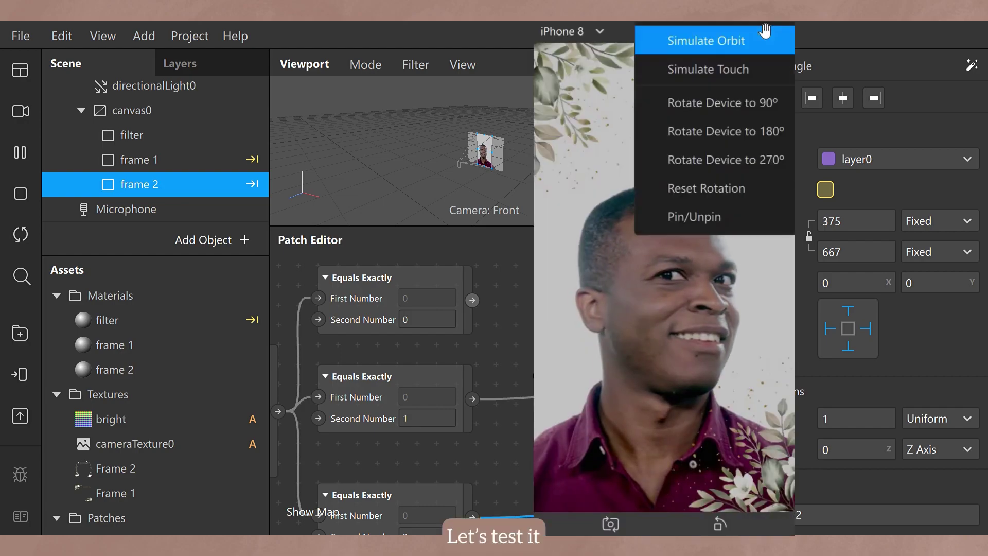
{"action": "left_click", "coordinate": [749, 68]}
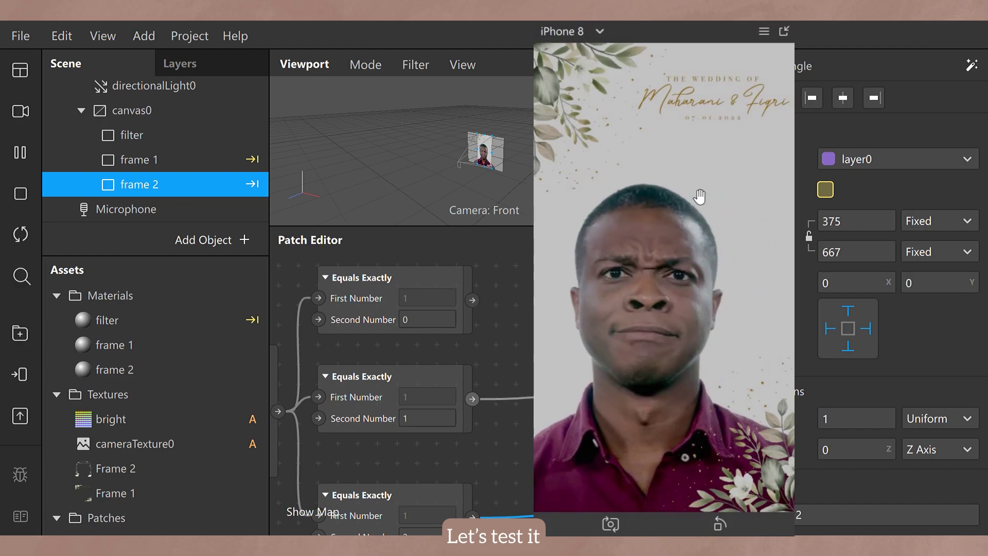
Test the filter by tapping the simulated device screen repeatedly to cycle through the frames.
{"action": "left_click", "coordinate": [700, 196]}
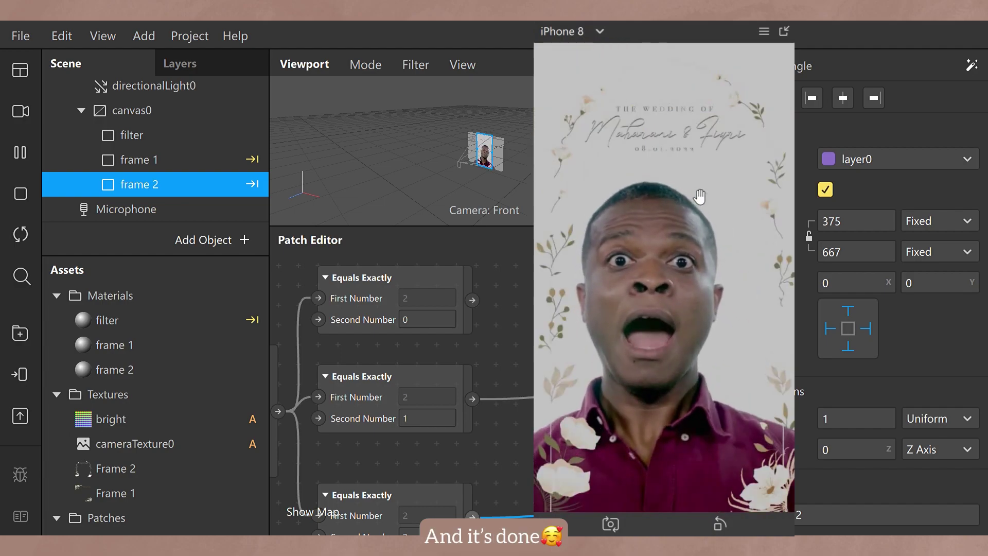
{"action": "left_click", "coordinate": [700, 196]}
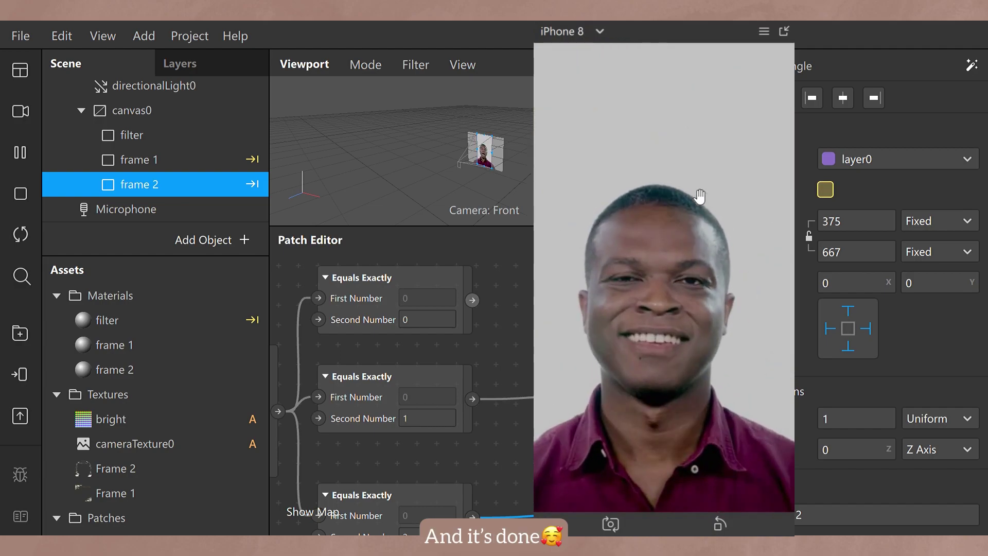
{"action": "left_click", "coordinate": [700, 196]}
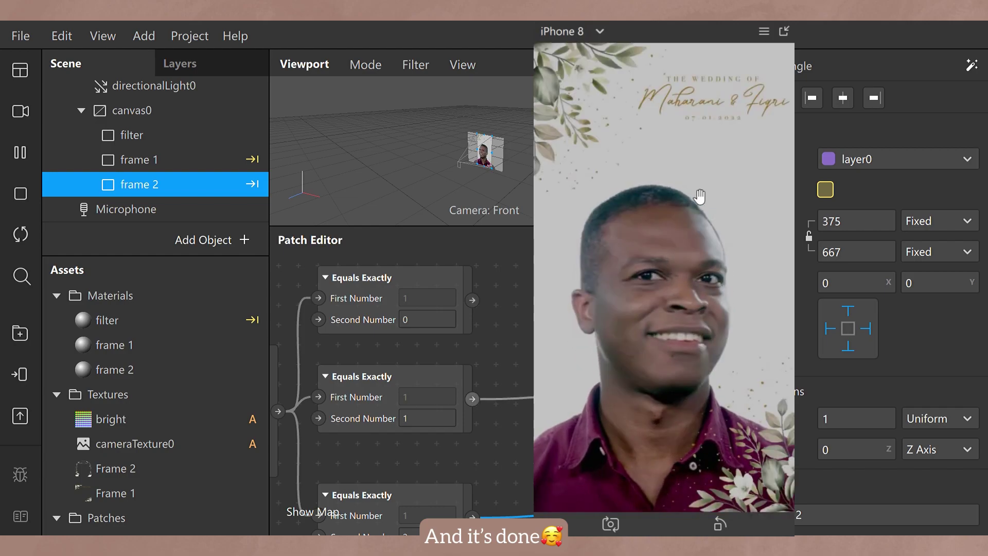
{"action": "left_click", "coordinate": [700, 197]}
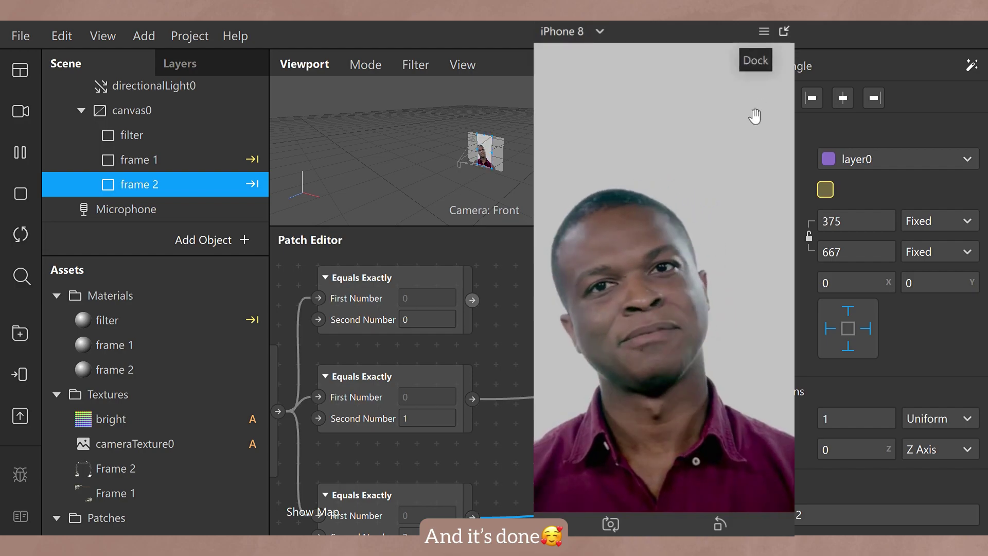
{"action": "left_click", "coordinate": [758, 110]}
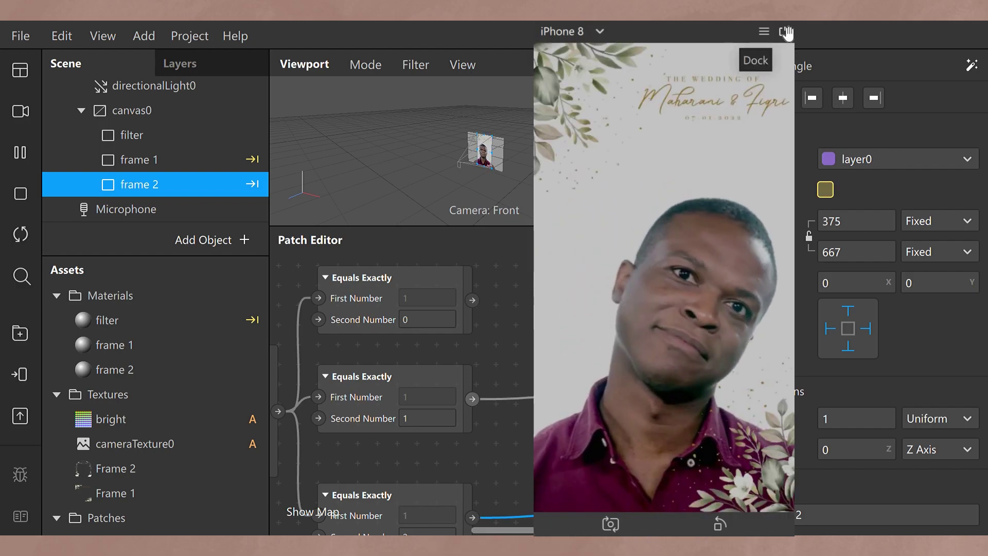